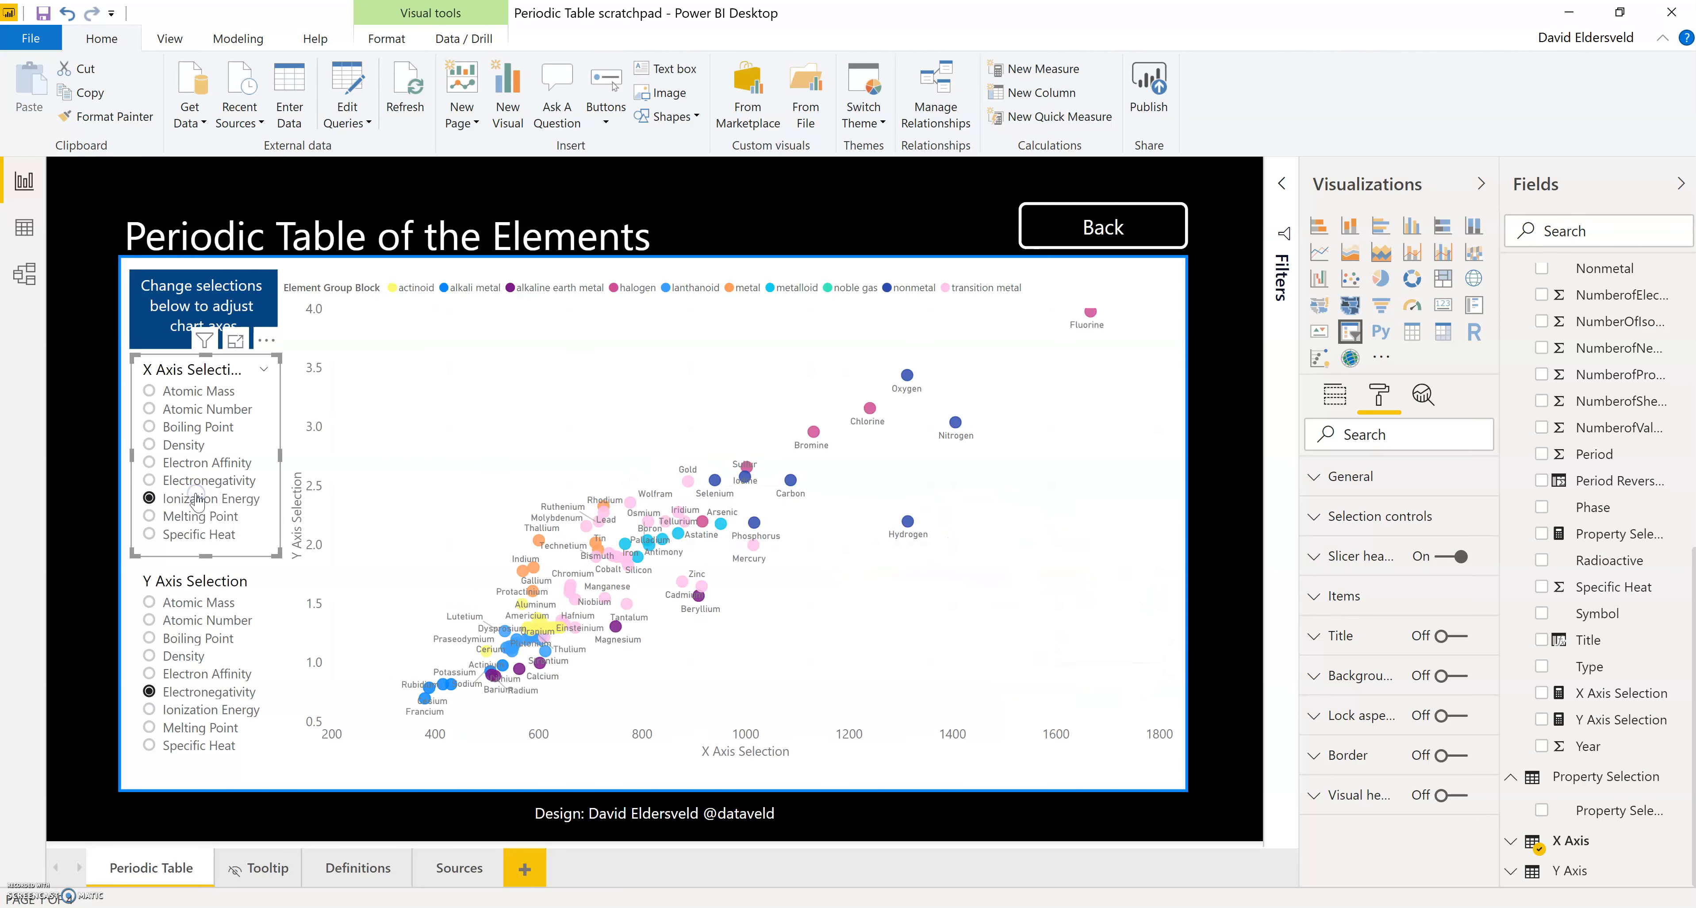
# - Plot Boiling Point and Atomic Number in turn on the scatter chart's Y axis, and Atomic Number and Density on its X axis
pyautogui.click(194, 639)
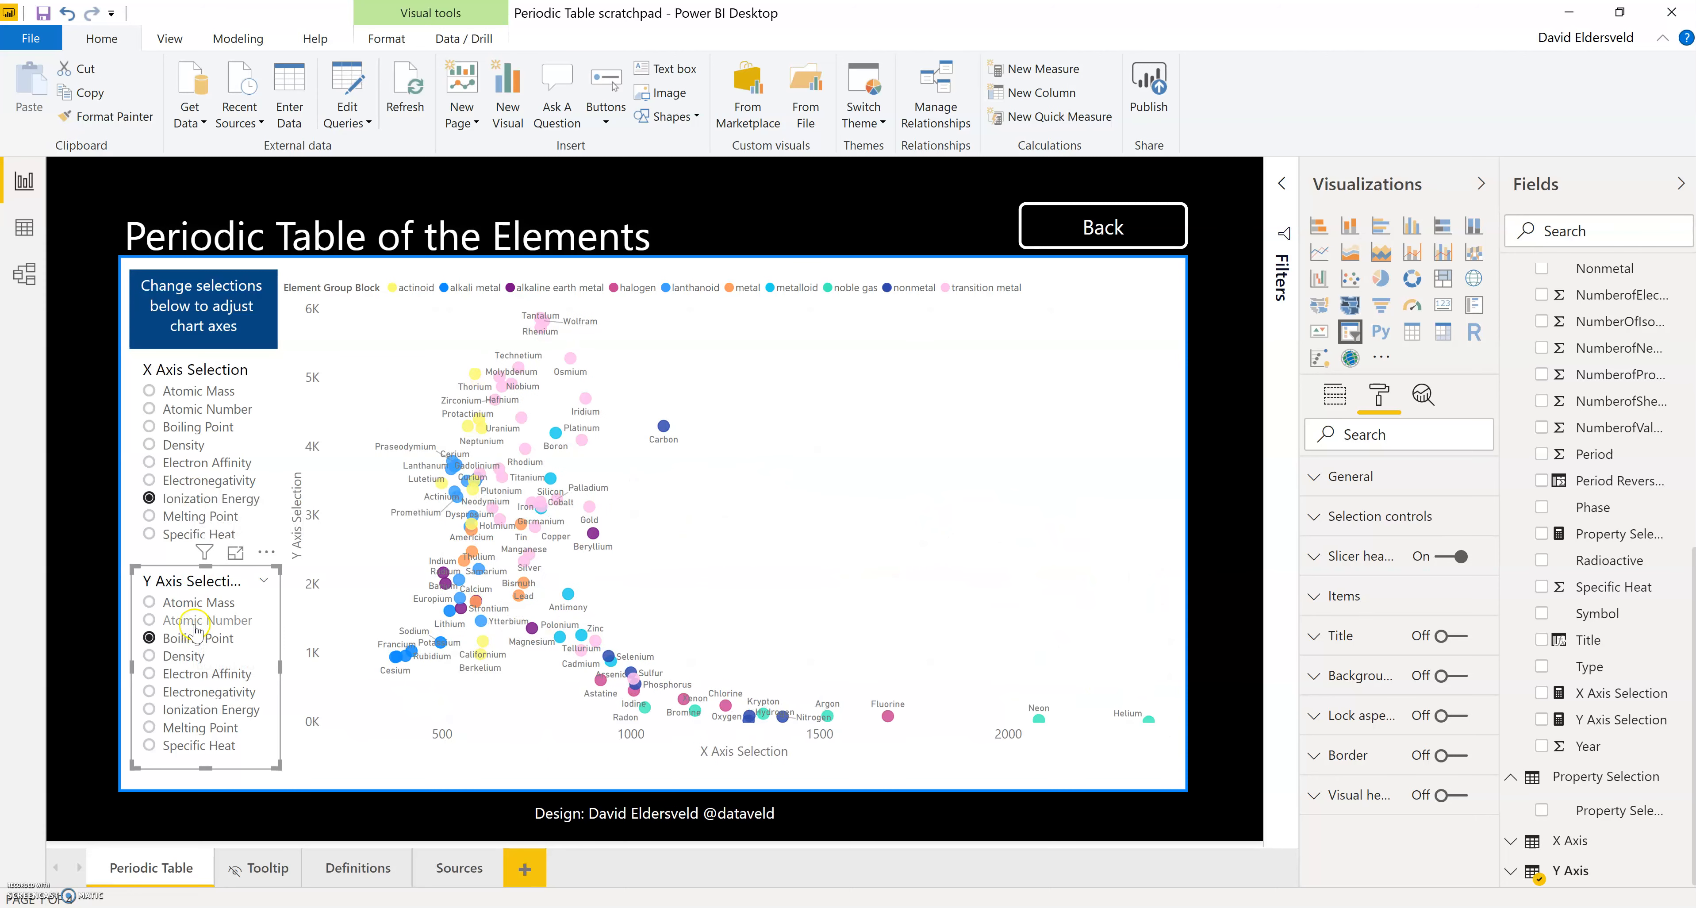
pyautogui.click(195, 621)
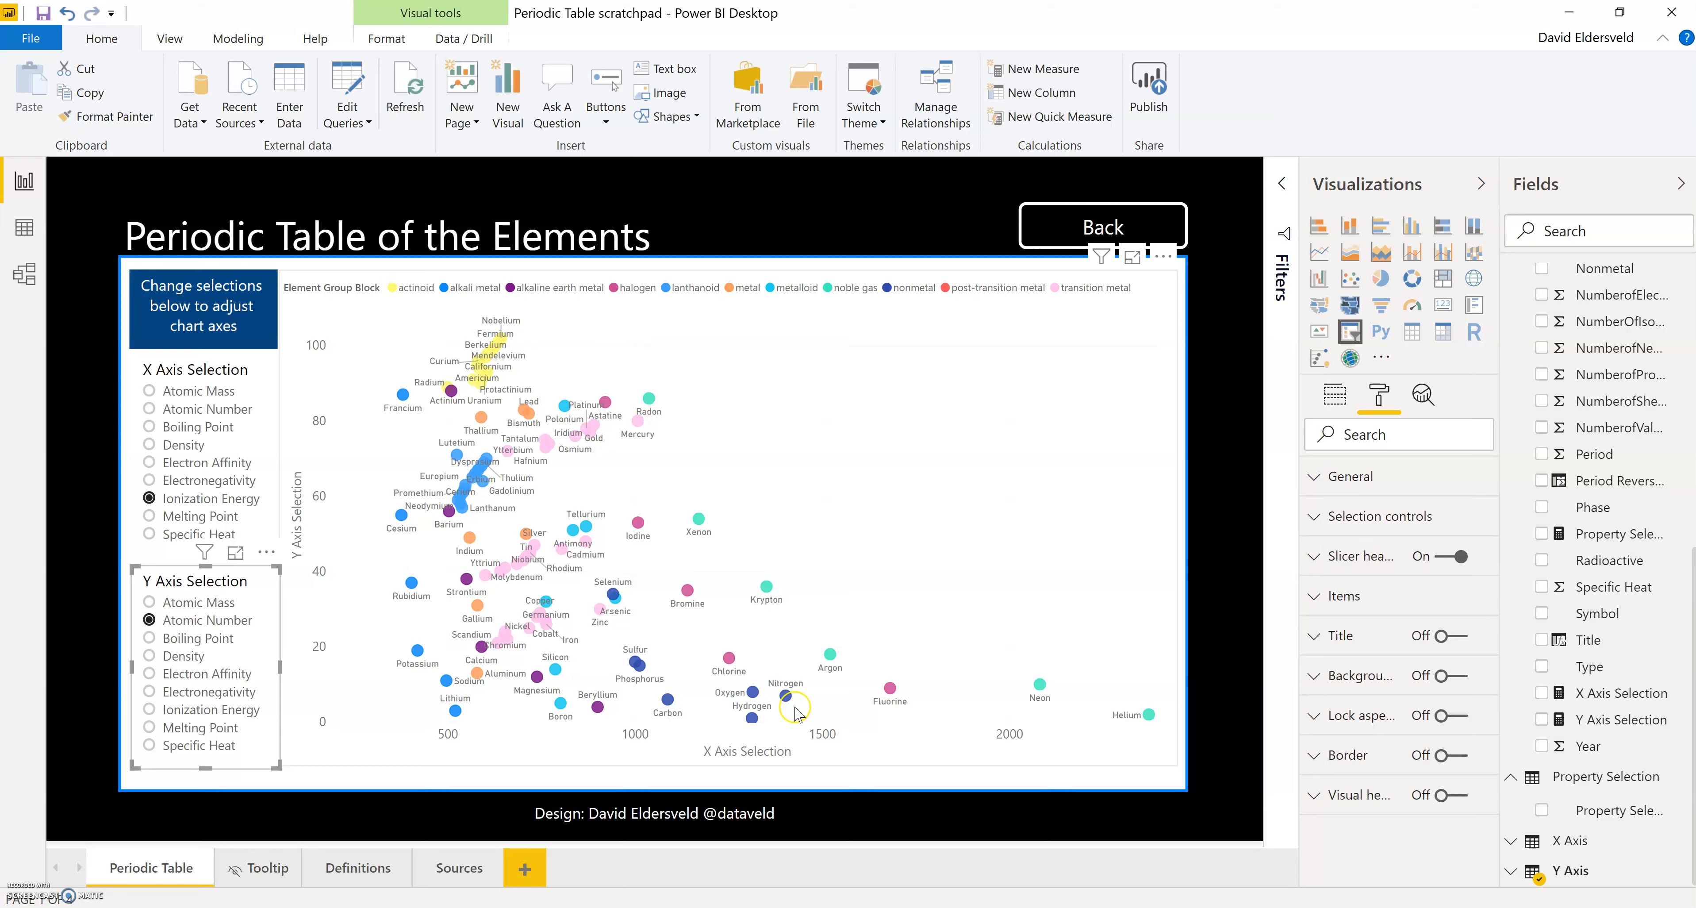
pyautogui.click(220, 412)
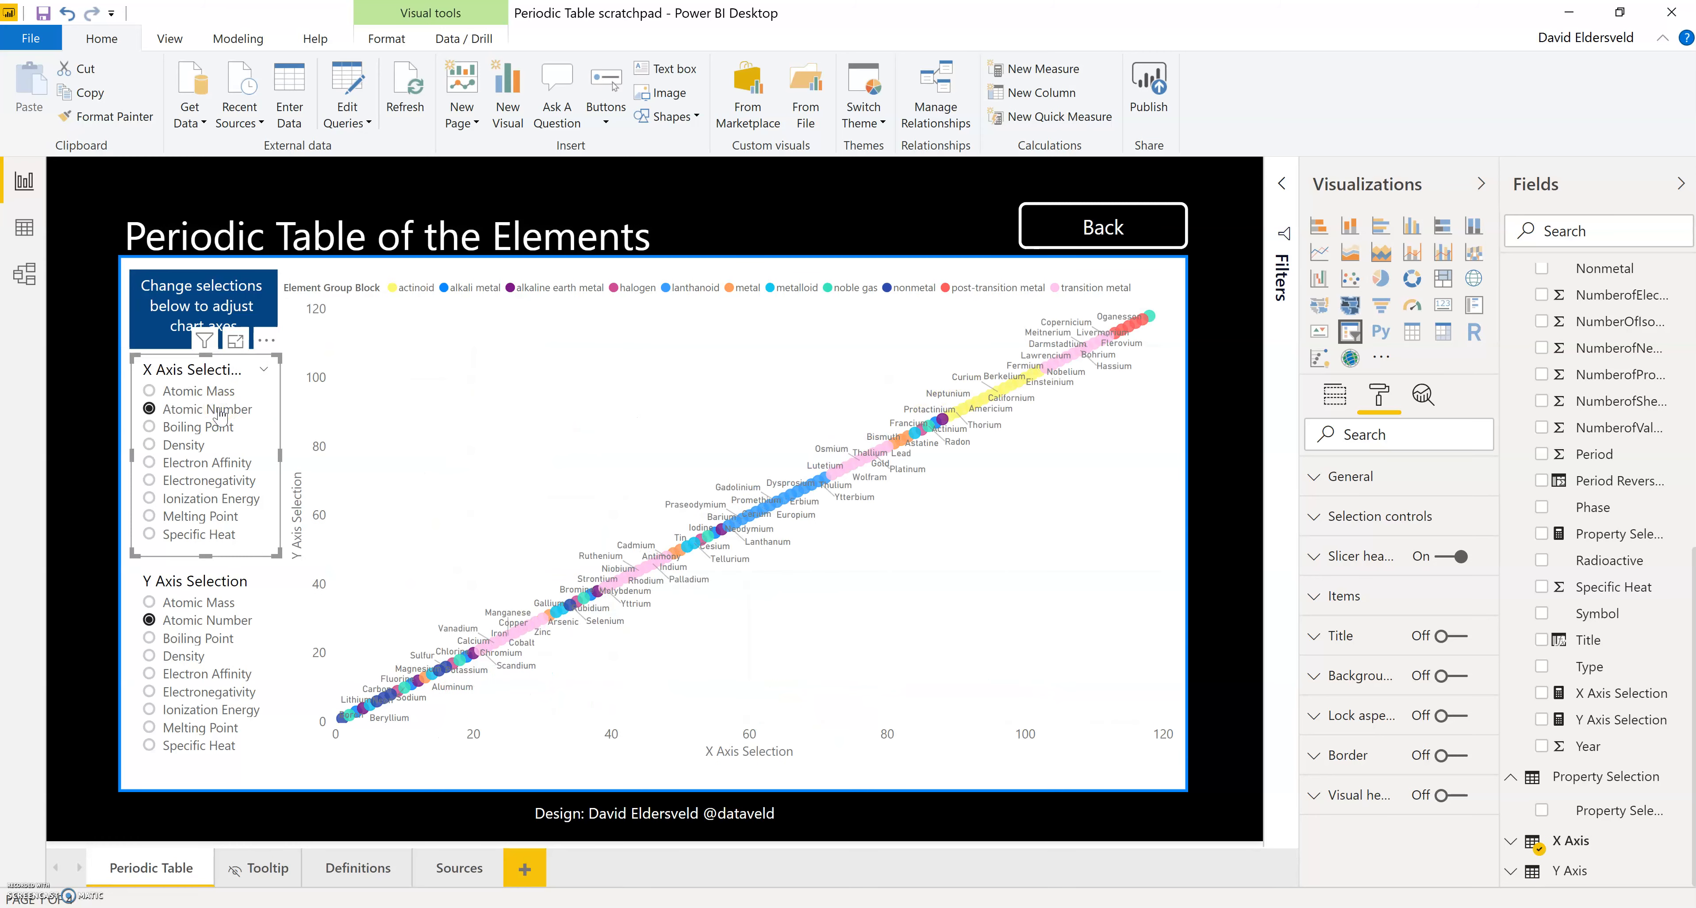
pyautogui.click(217, 444)
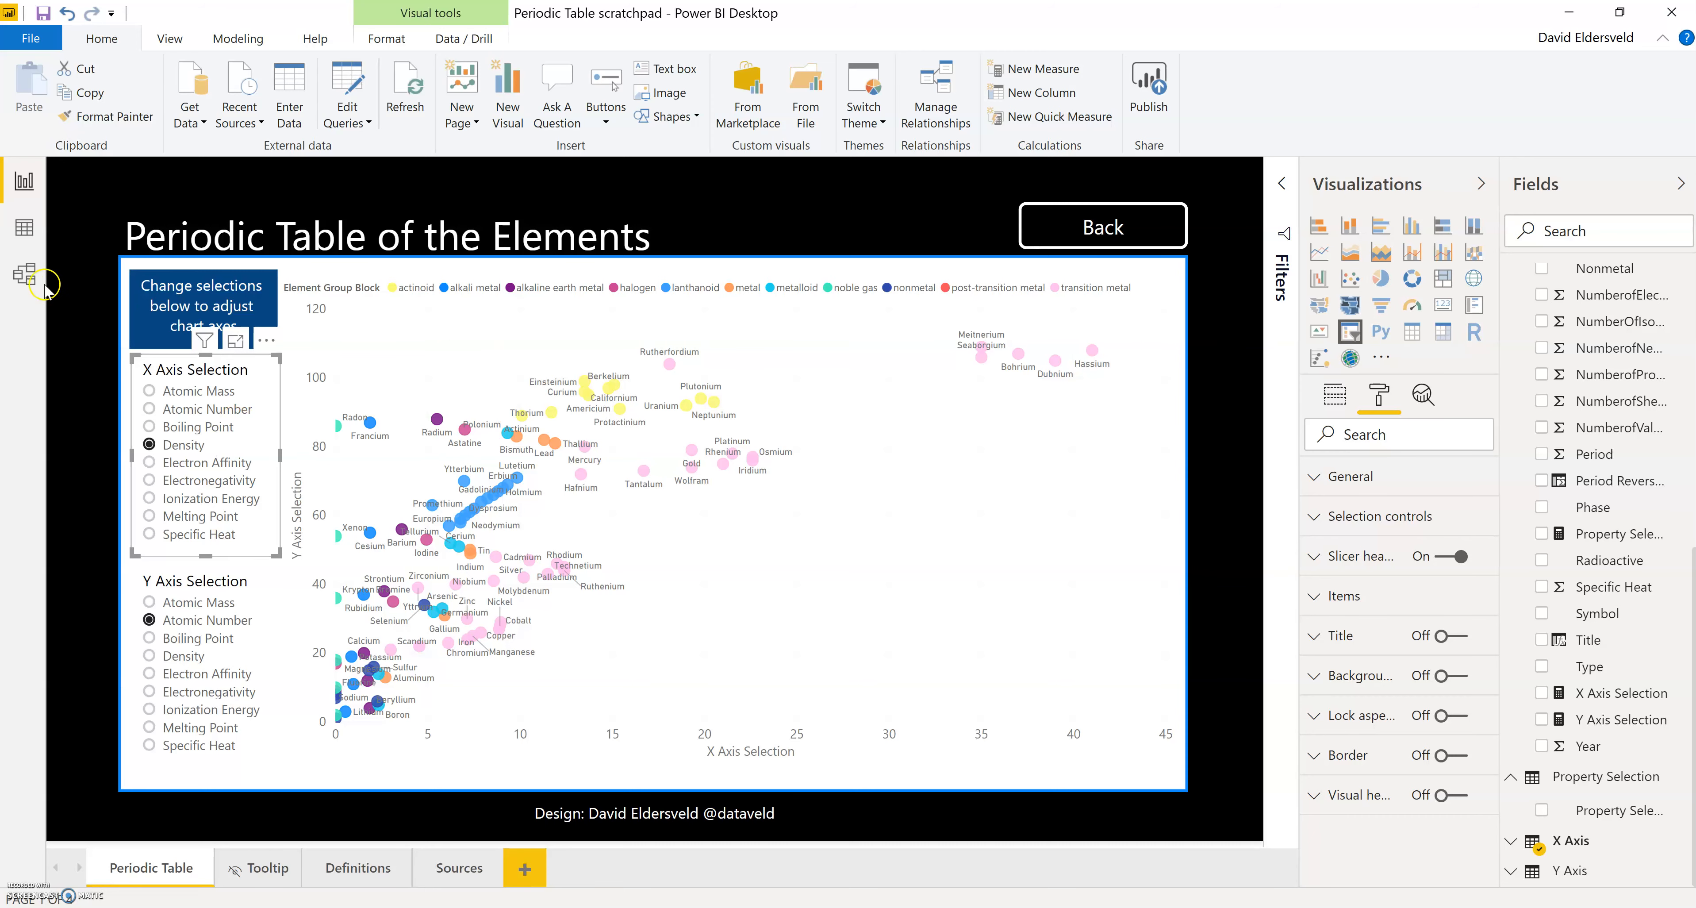
# - Examine the rows of the X Axis and Y Axis tables in the data view and collapse both tables
pyautogui.click(25, 227)
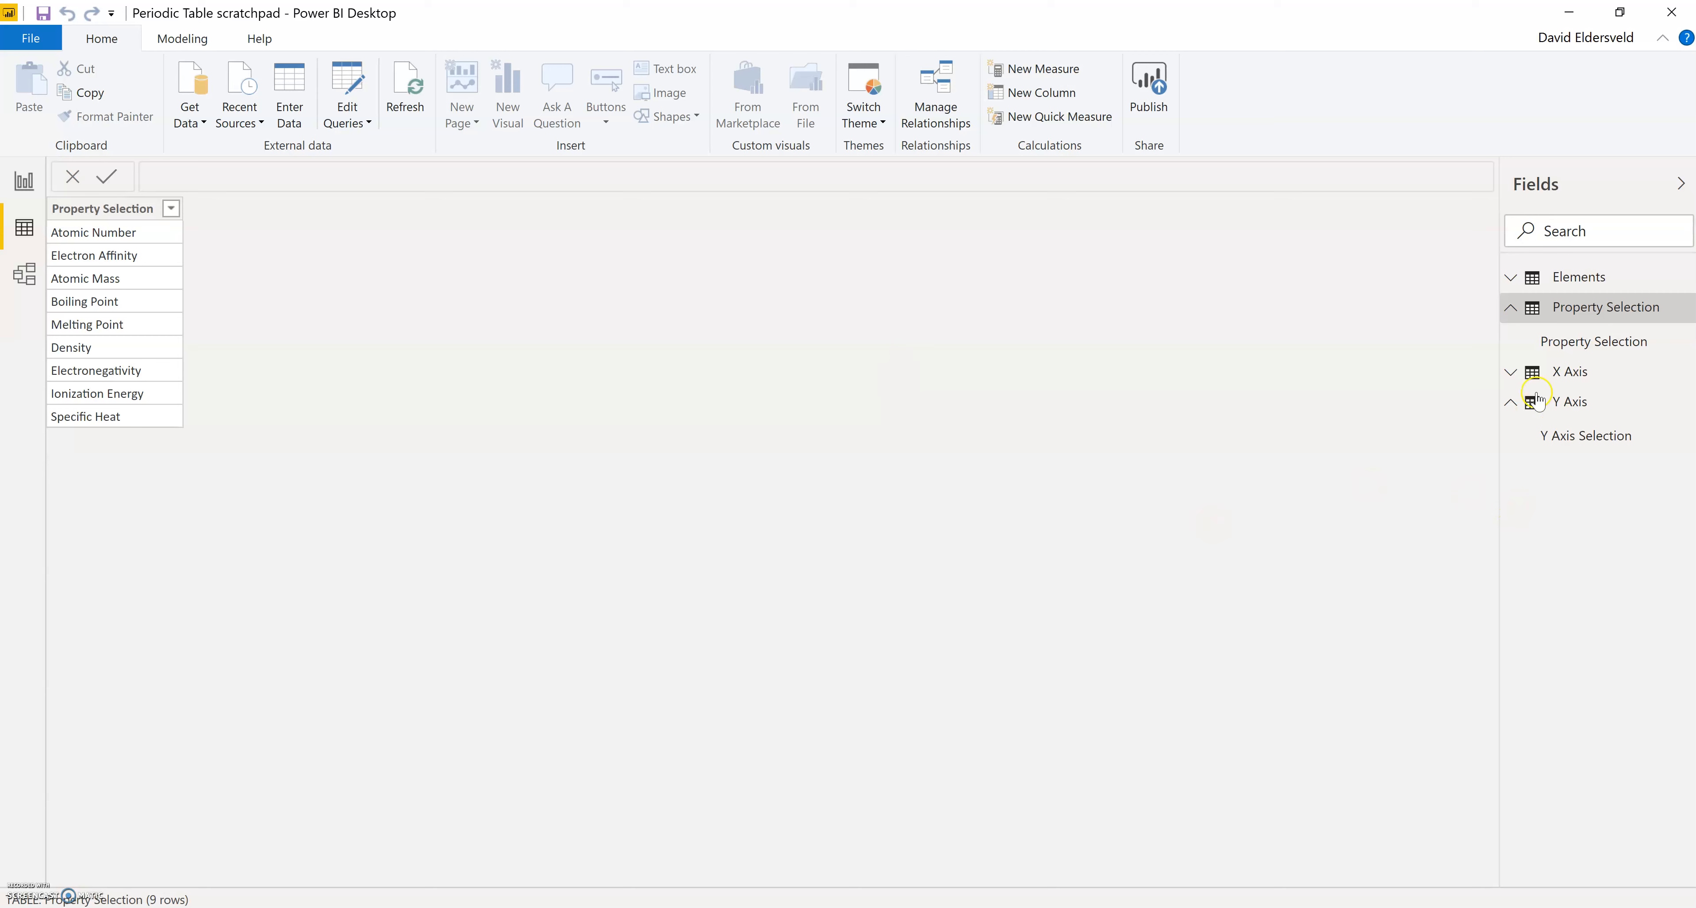
pyautogui.click(1510, 307)
pyautogui.click(1548, 339)
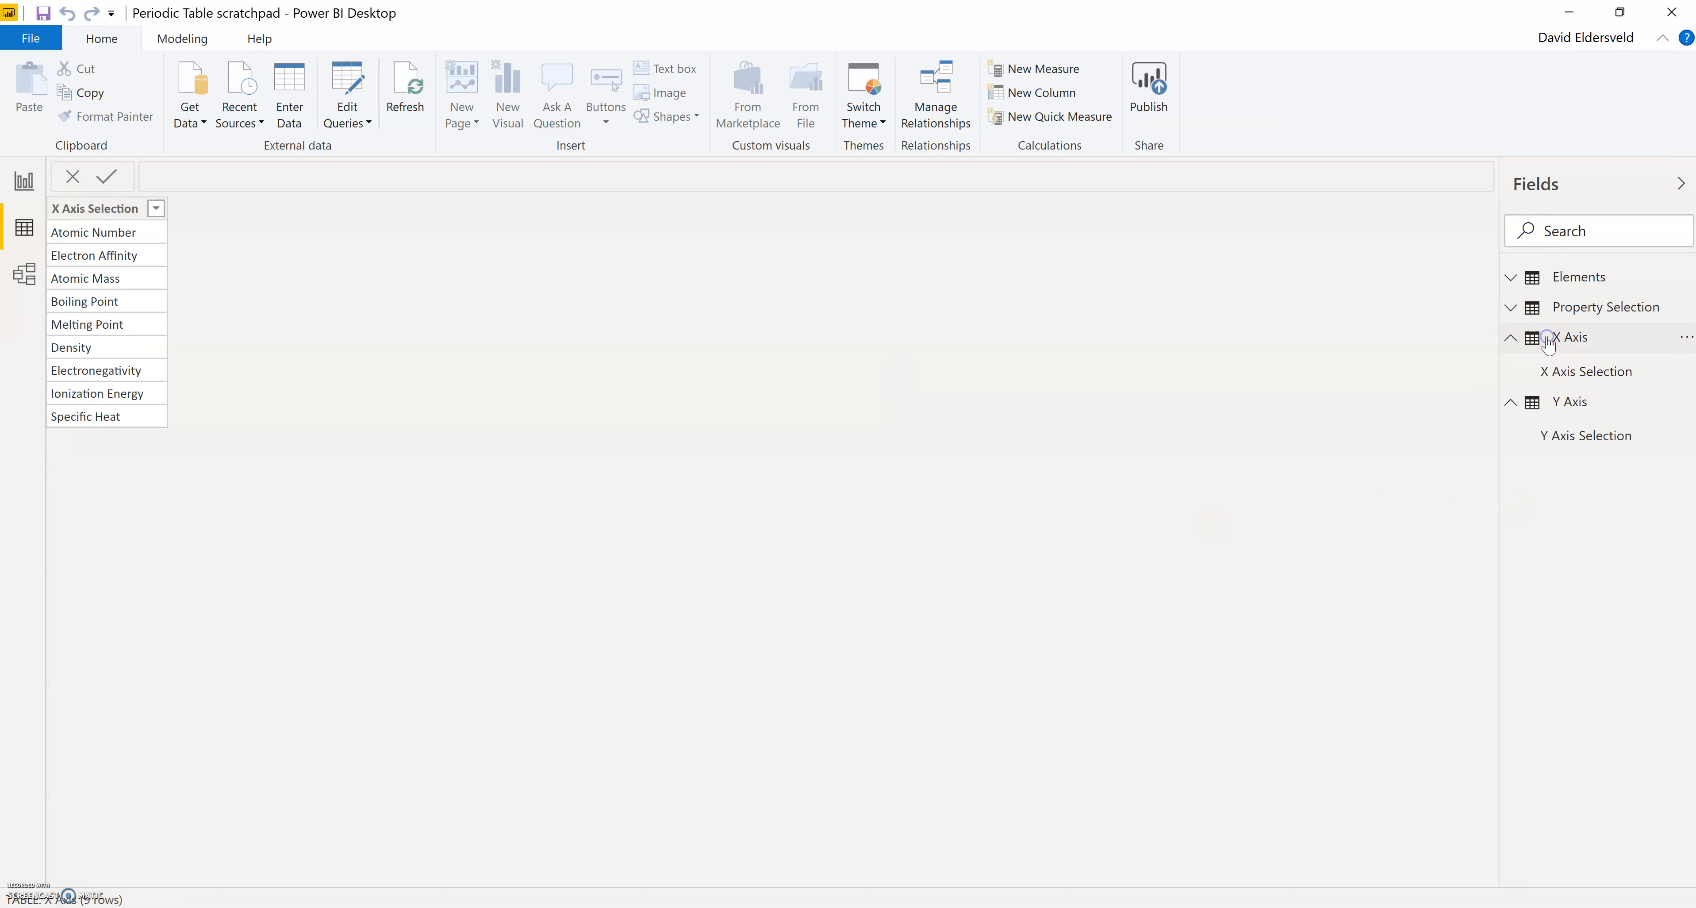
pyautogui.click(1566, 412)
pyautogui.click(1567, 406)
pyautogui.click(1571, 352)
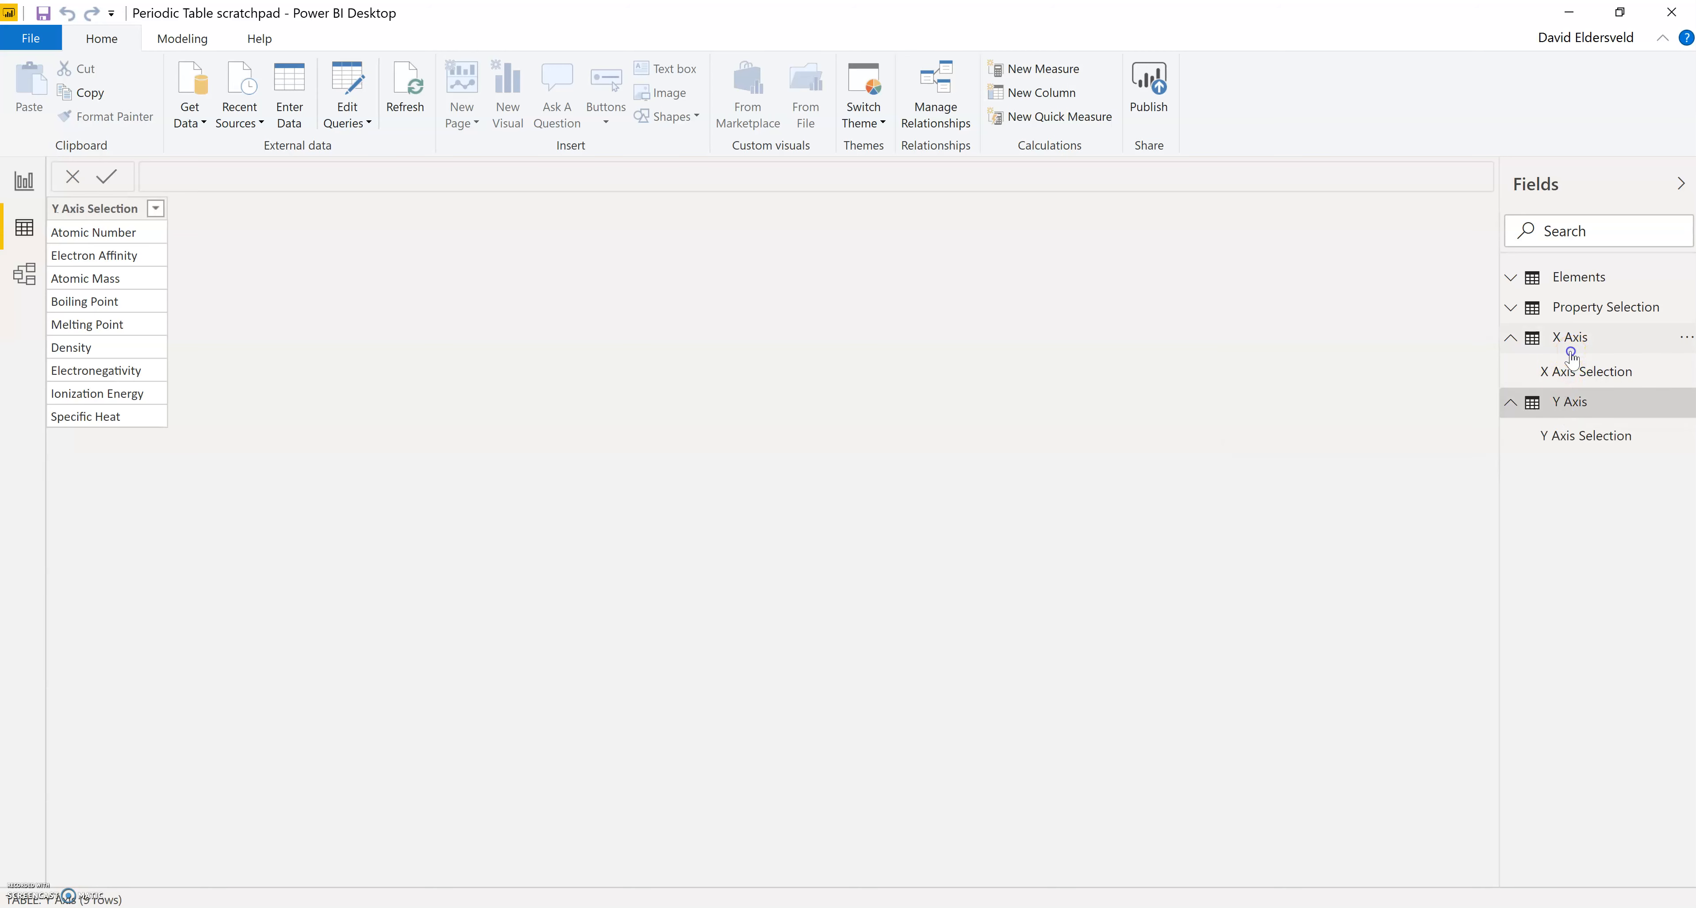
pyautogui.click(1574, 369)
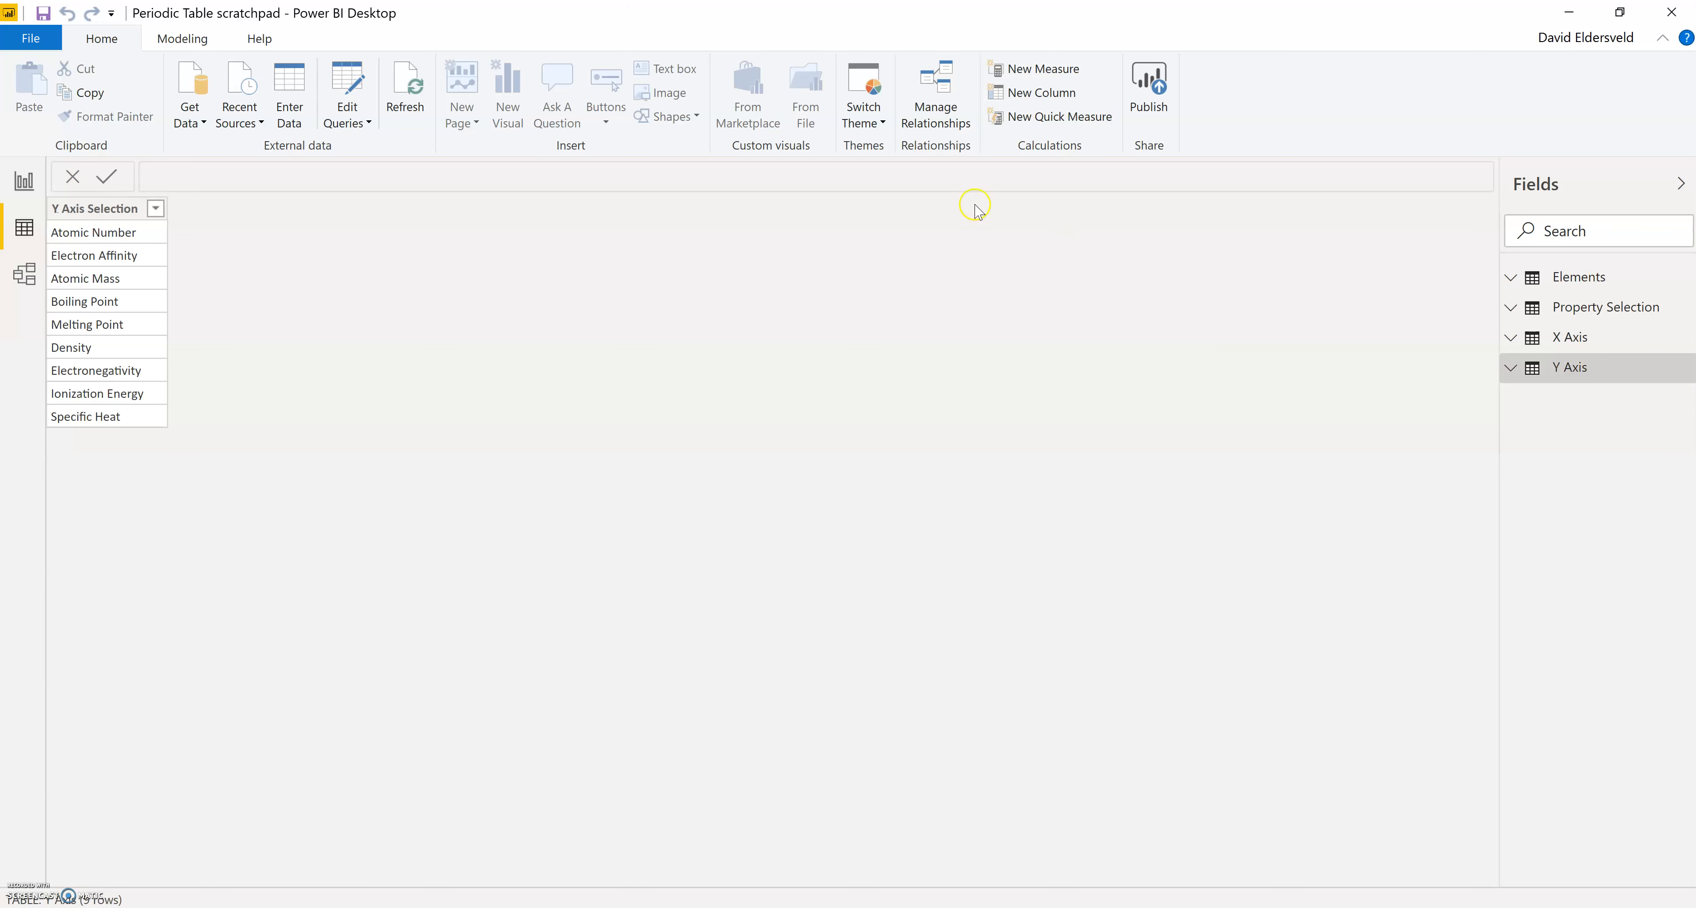
# - Check which relationships are defined in the model and review the Property Selection table
pyautogui.click(915, 111)
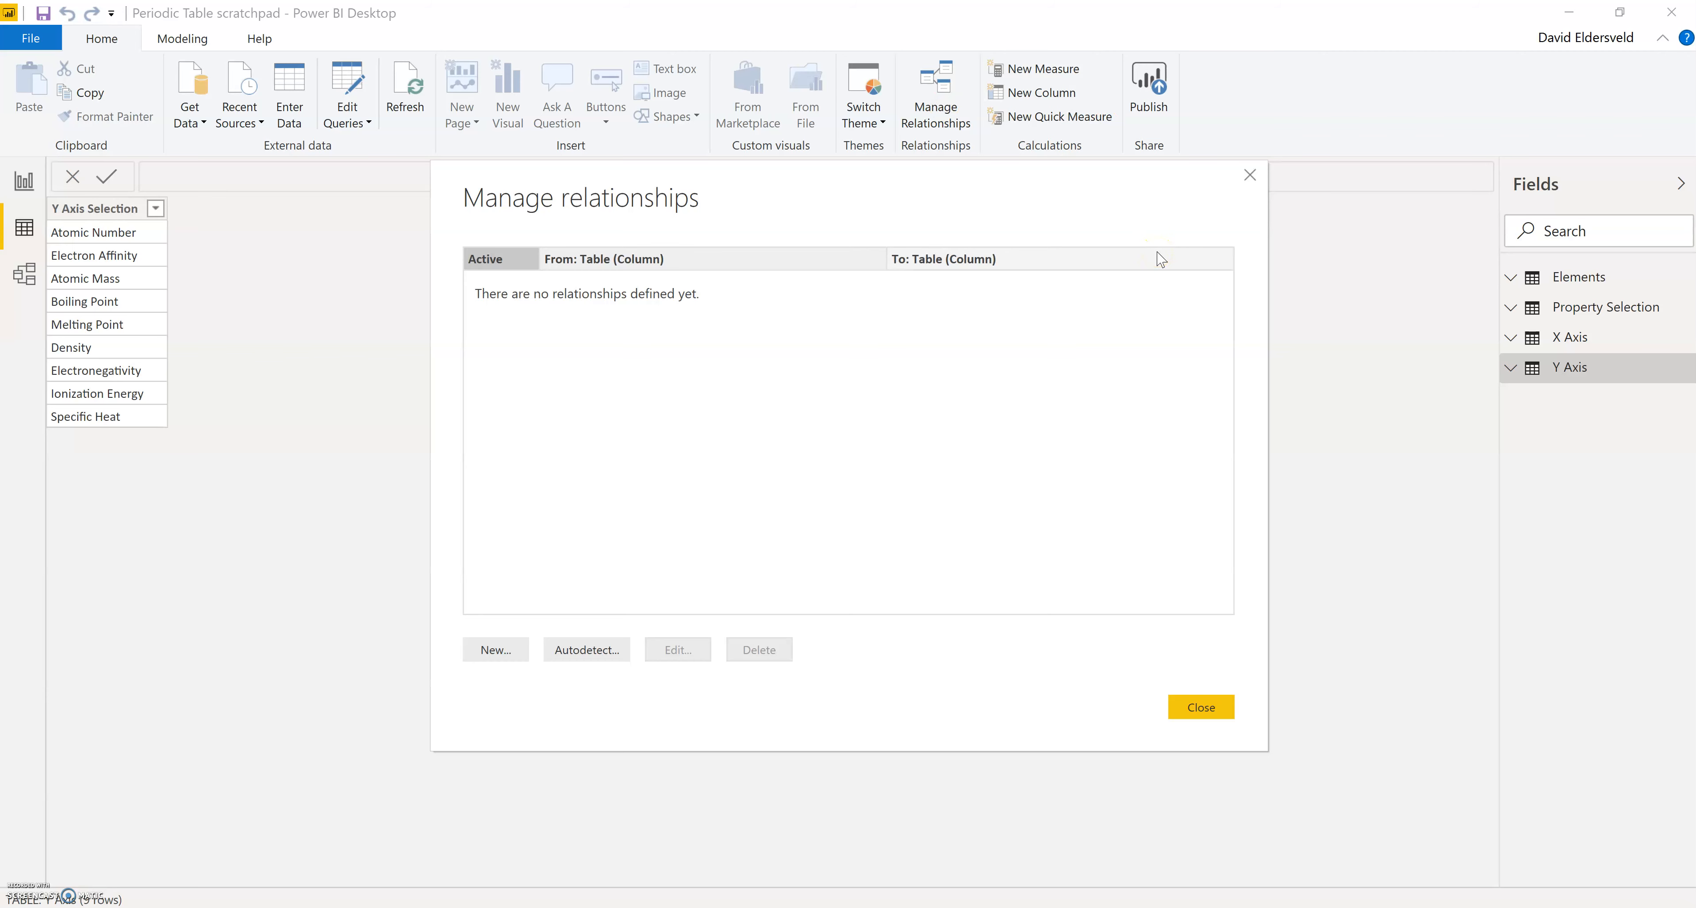
pyautogui.click(1251, 176)
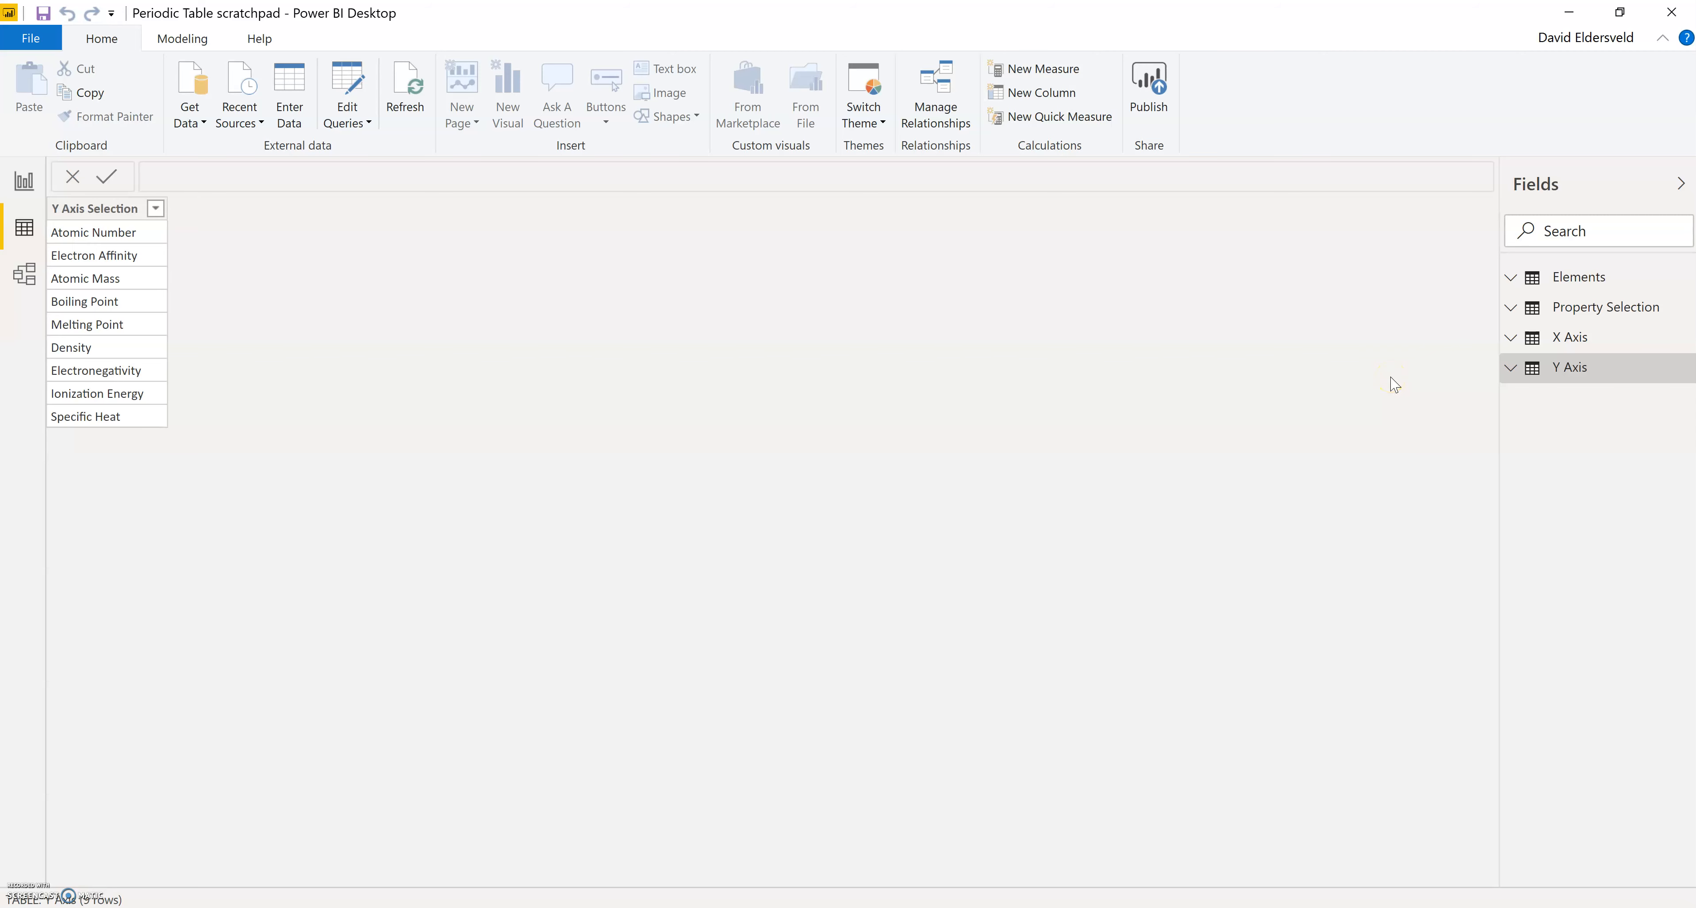
pyautogui.click(1571, 307)
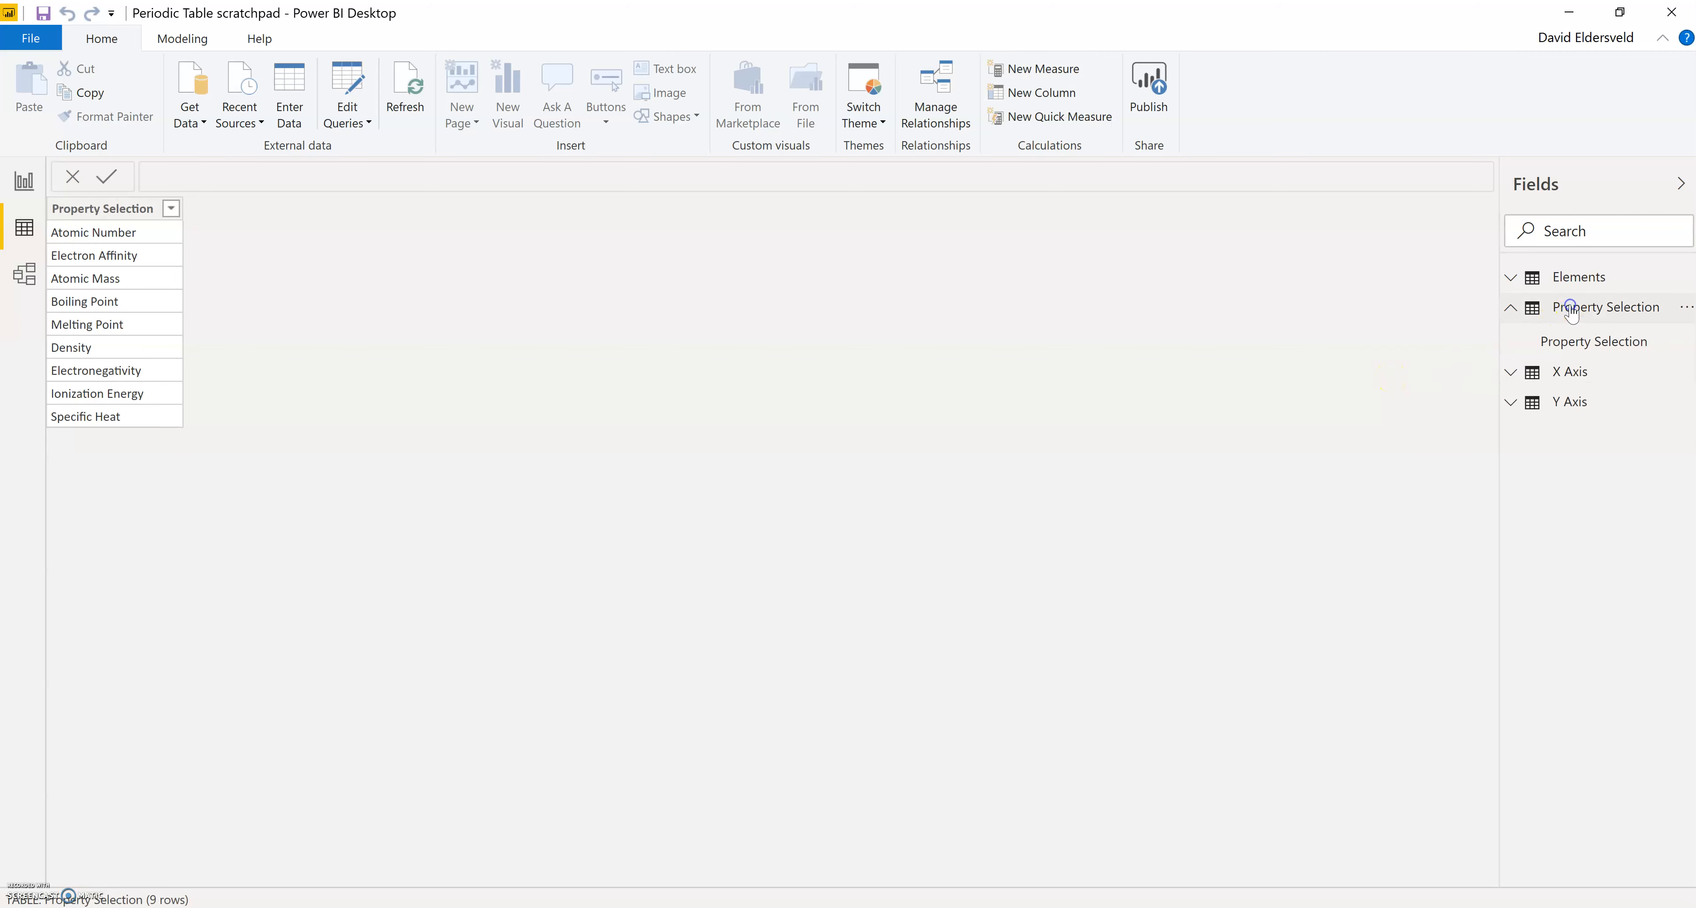
pyautogui.click(1511, 308)
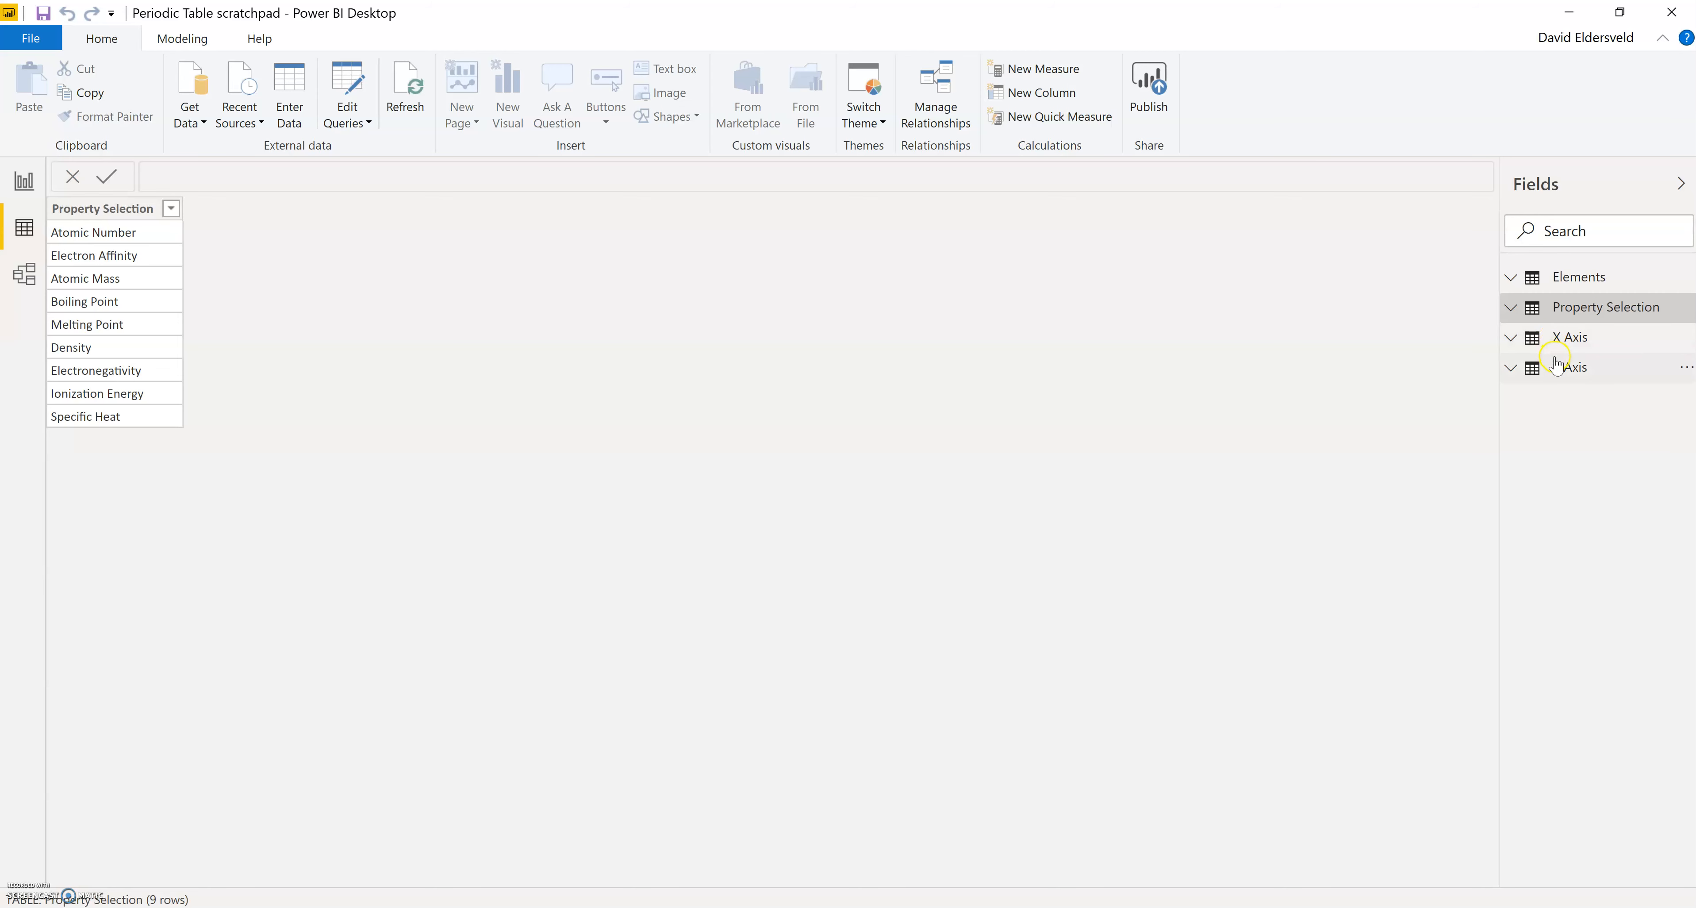
# - Return to the report and plot Boiling Point against Atomic Mass, followed by Electron Affinity on X against Boiling Point on Y
pyautogui.click(24, 180)
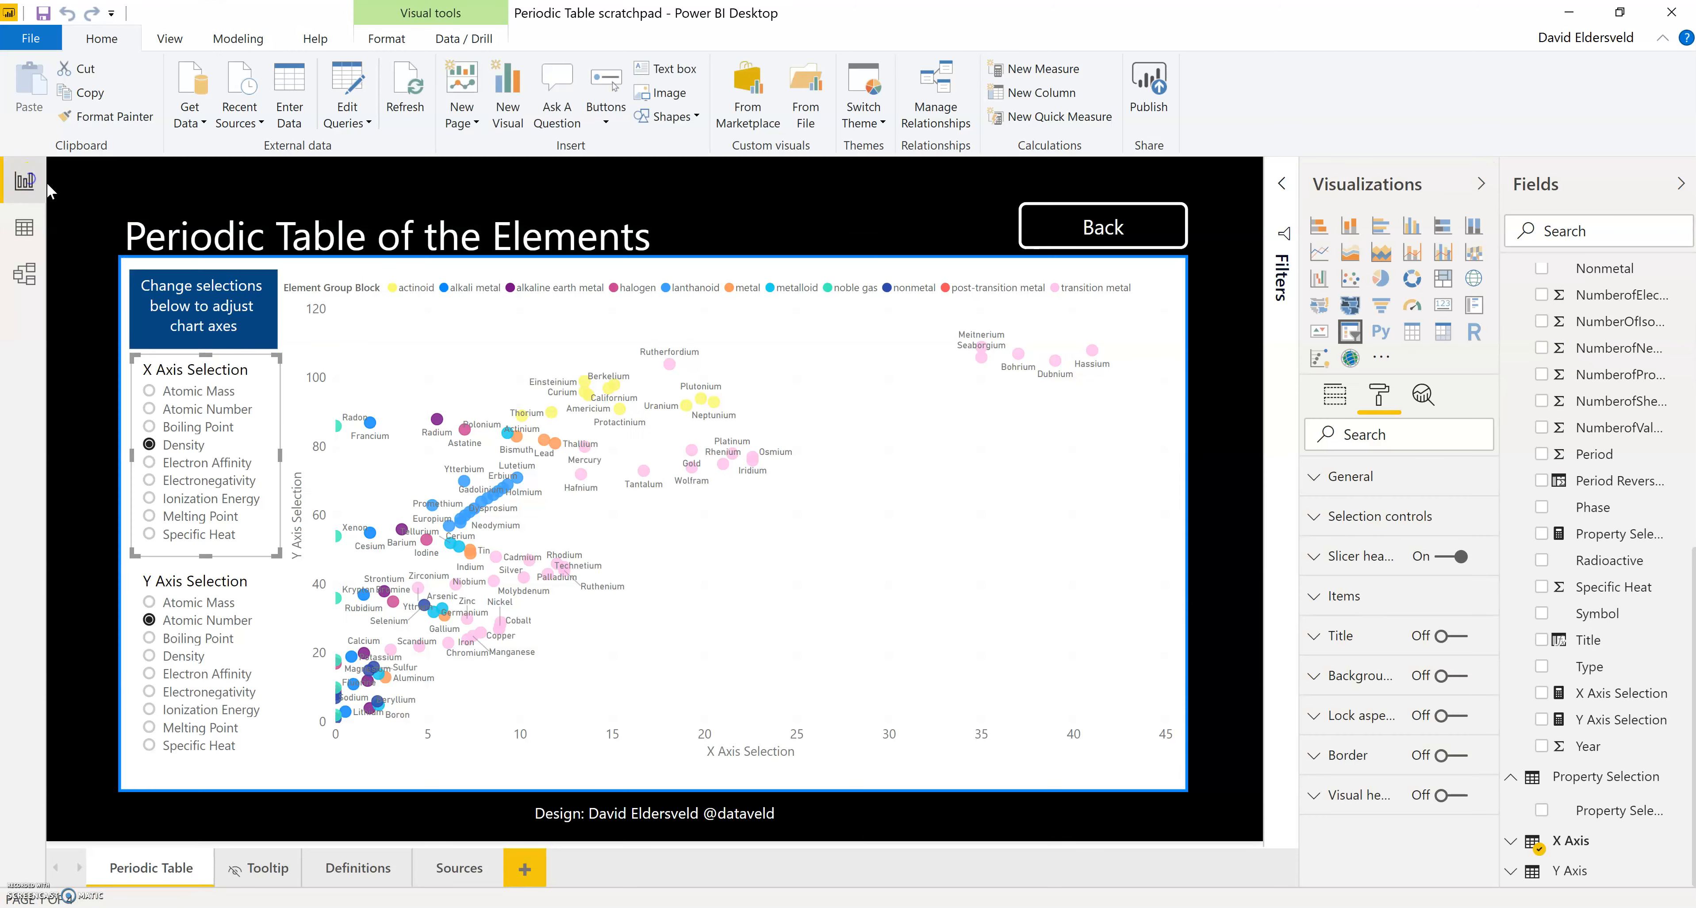
pyautogui.click(218, 427)
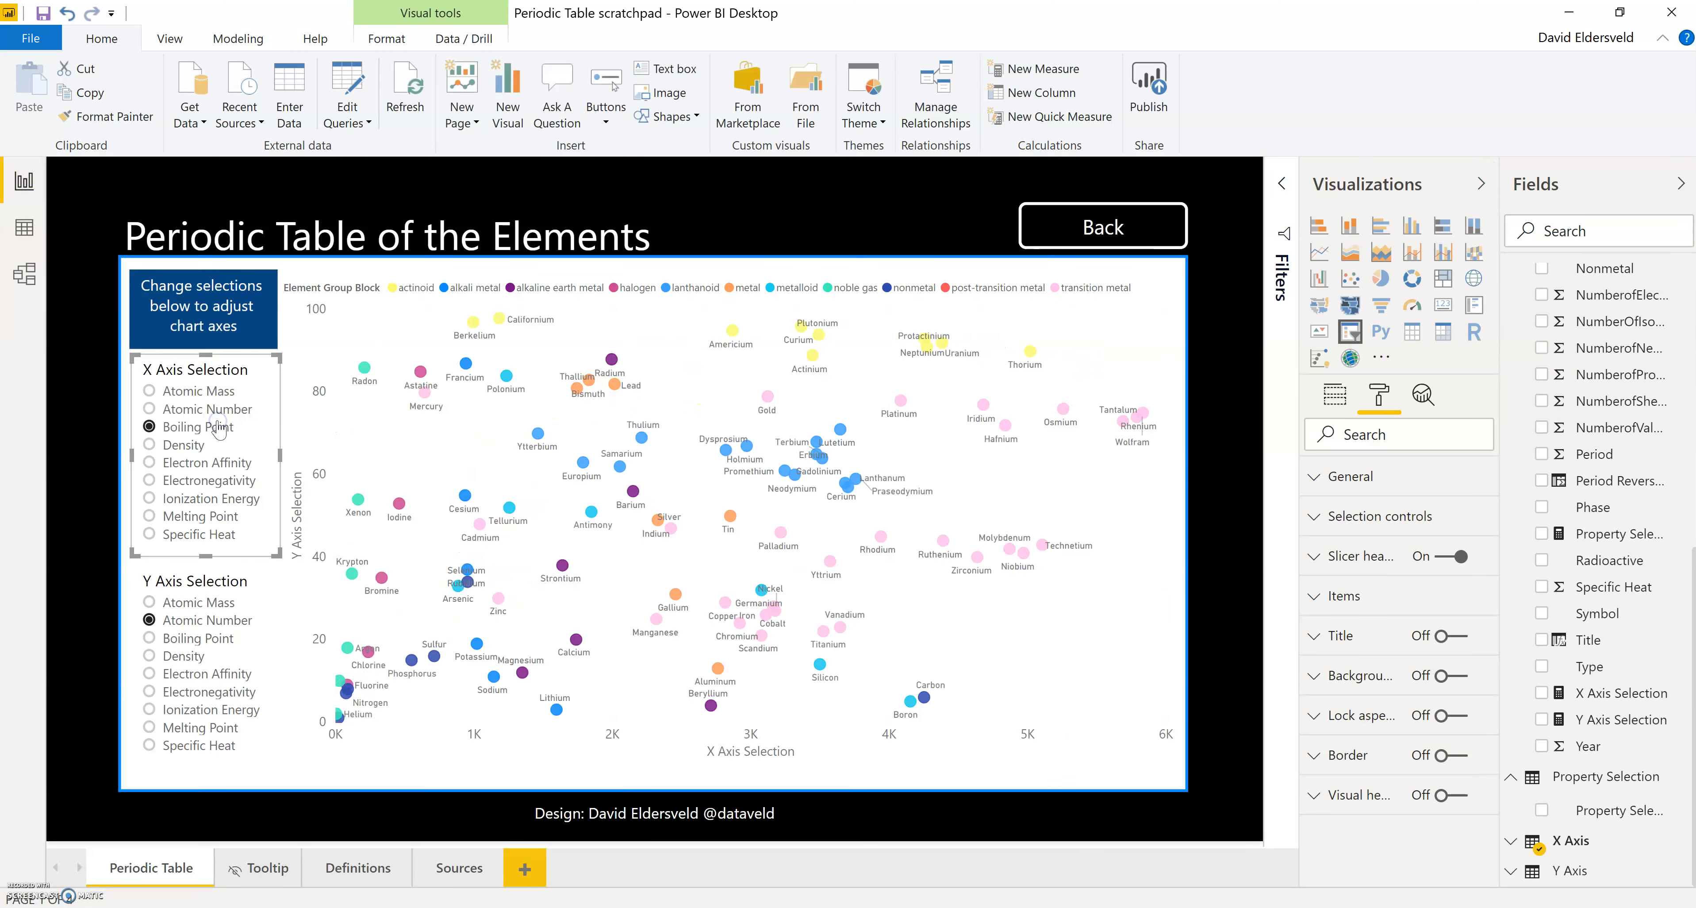
pyautogui.click(198, 603)
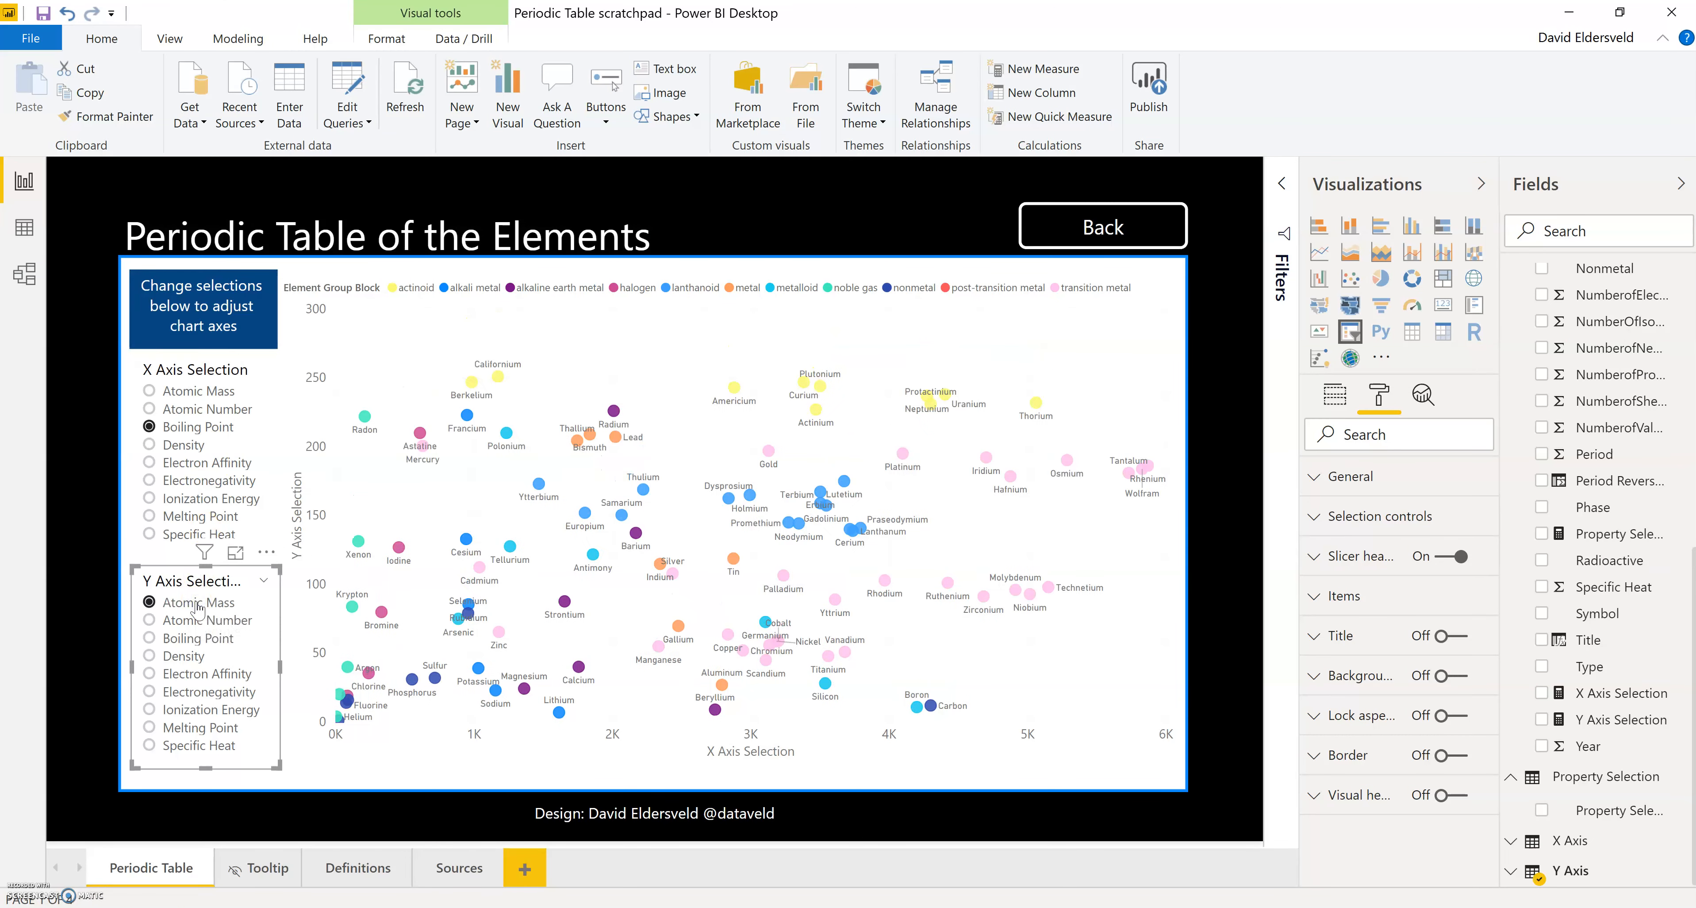
pyautogui.click(184, 462)
pyautogui.click(163, 638)
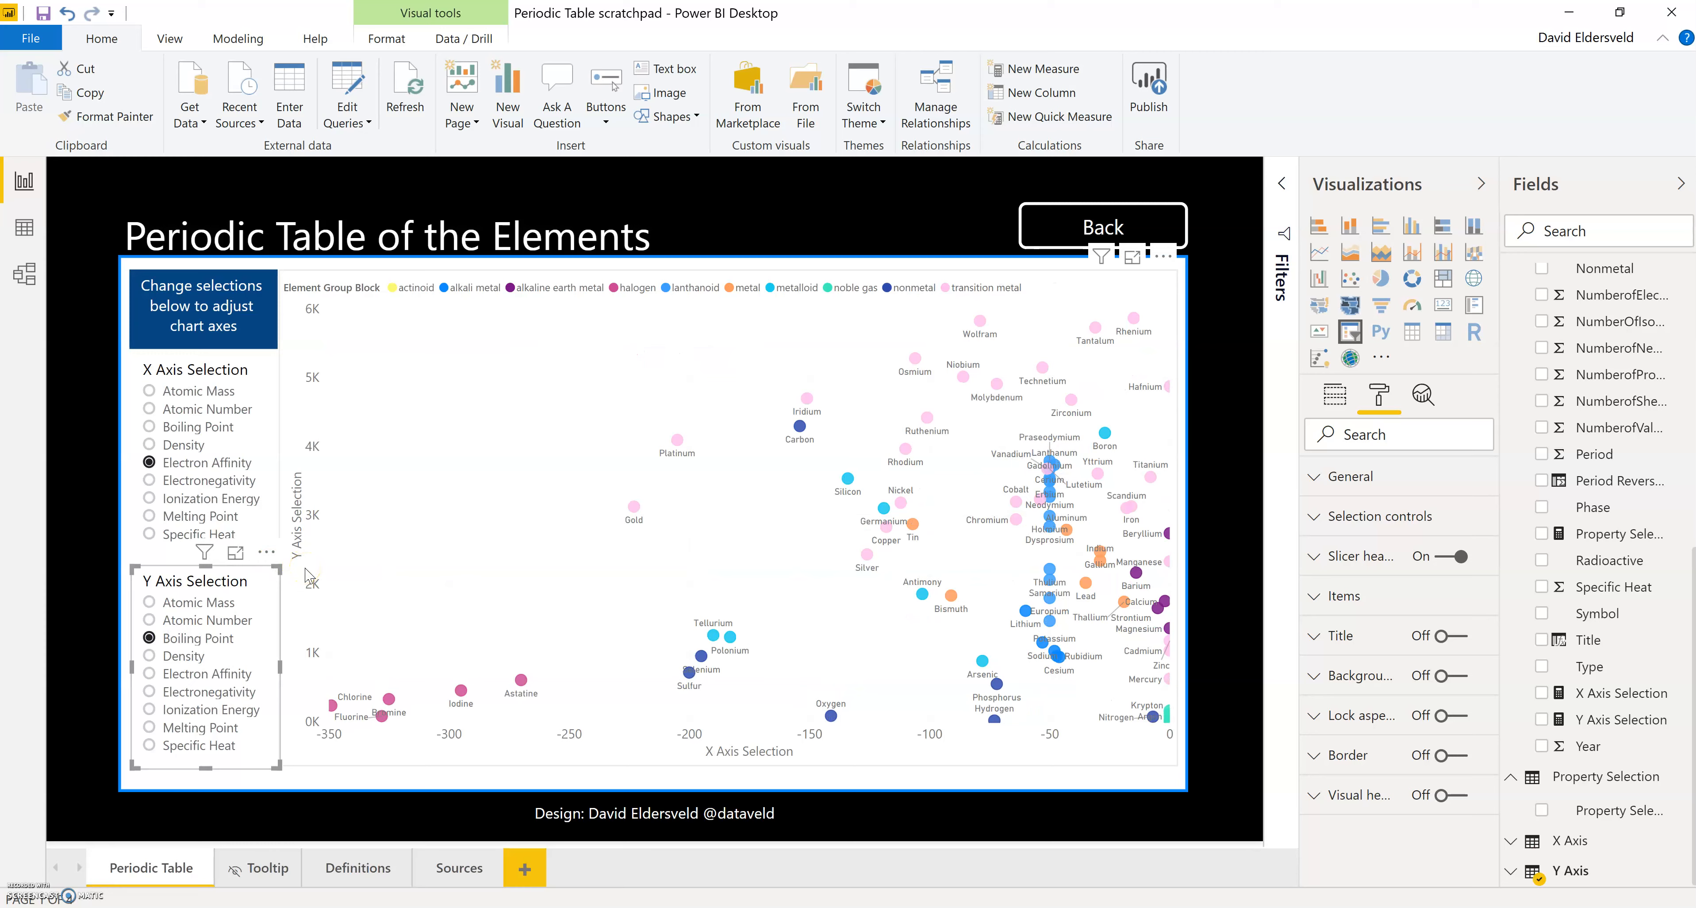
# - Compare Density and Atomic Number on the X axis, finishing with Electron Affinity on X and Electronegativity on Y
pyautogui.click(192, 444)
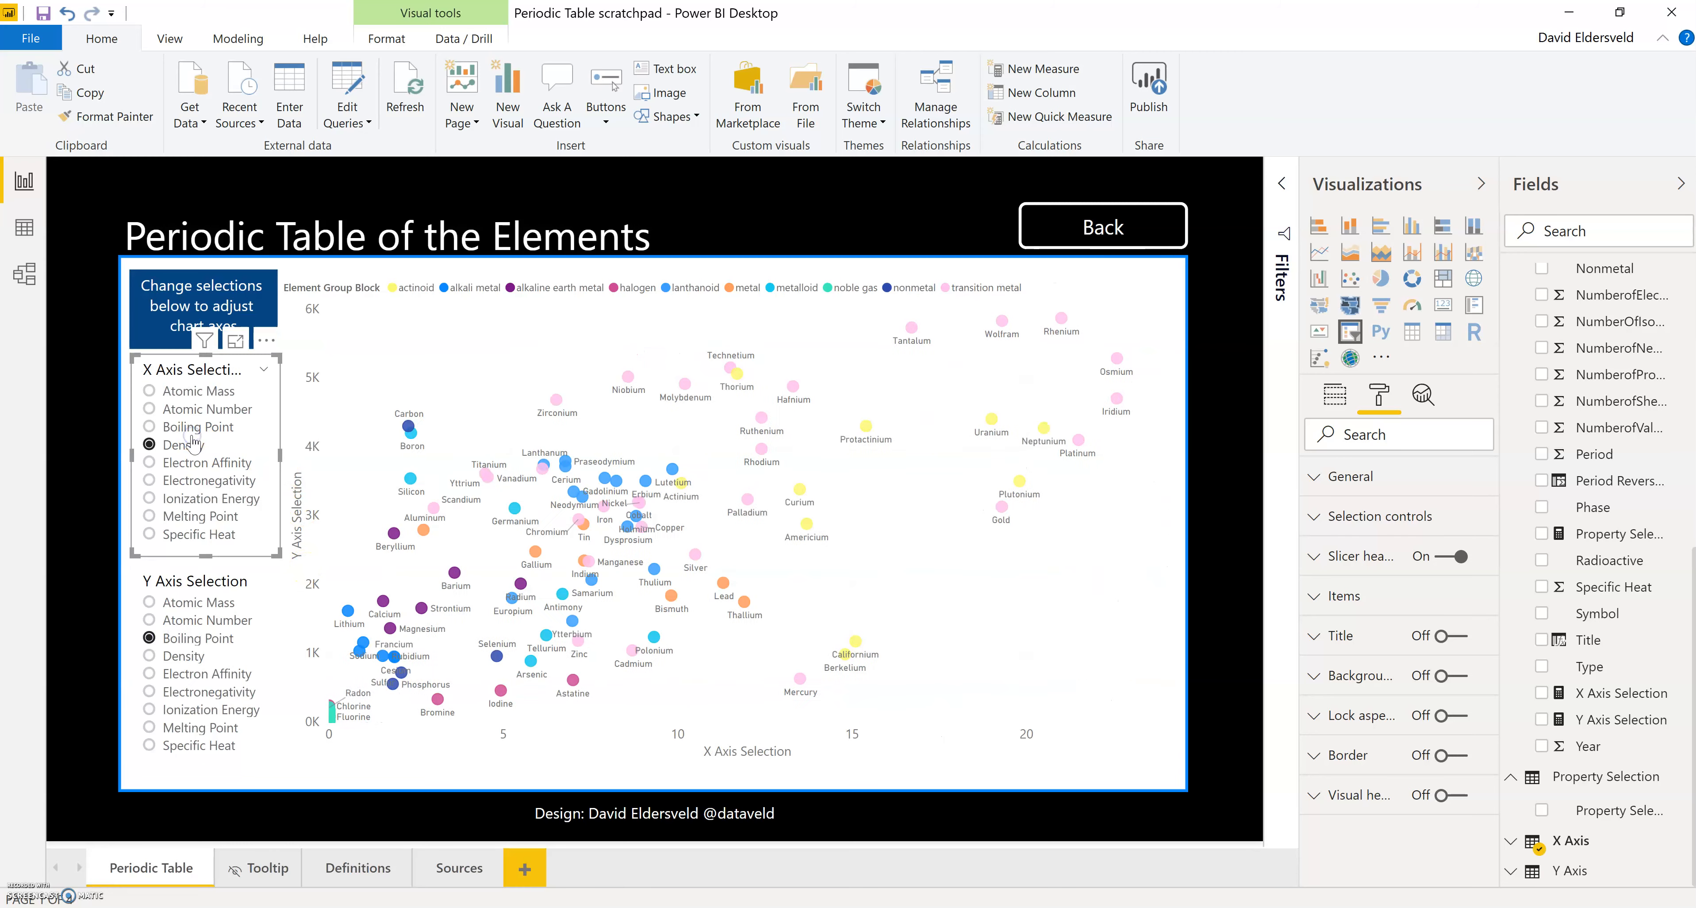
pyautogui.click(193, 409)
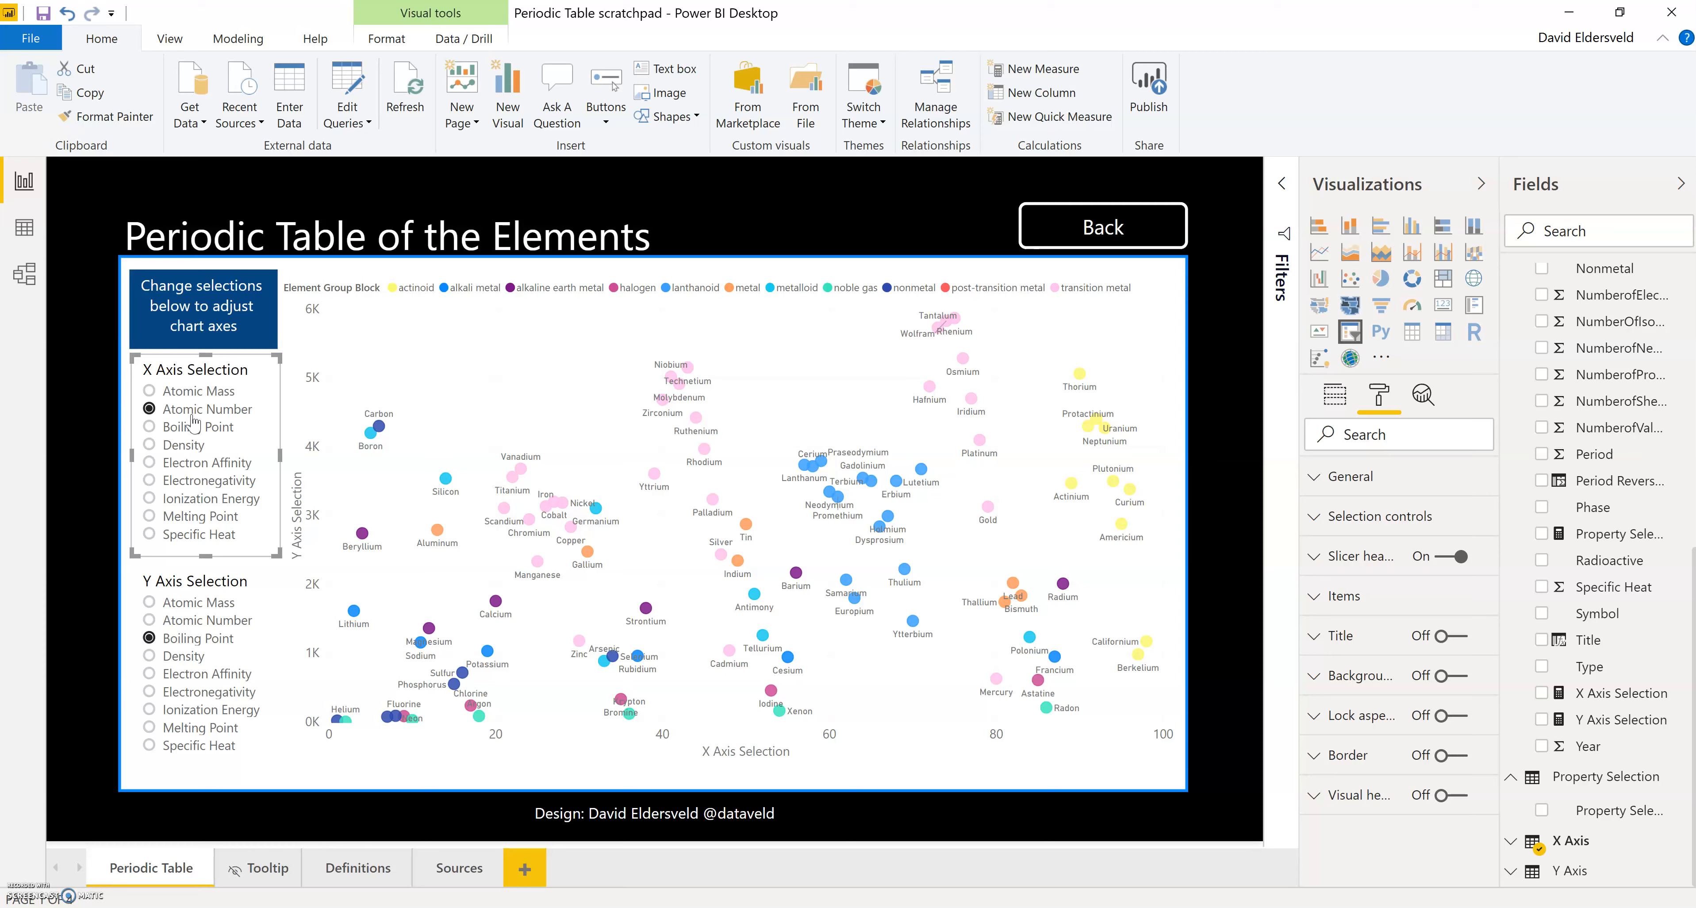
pyautogui.click(195, 445)
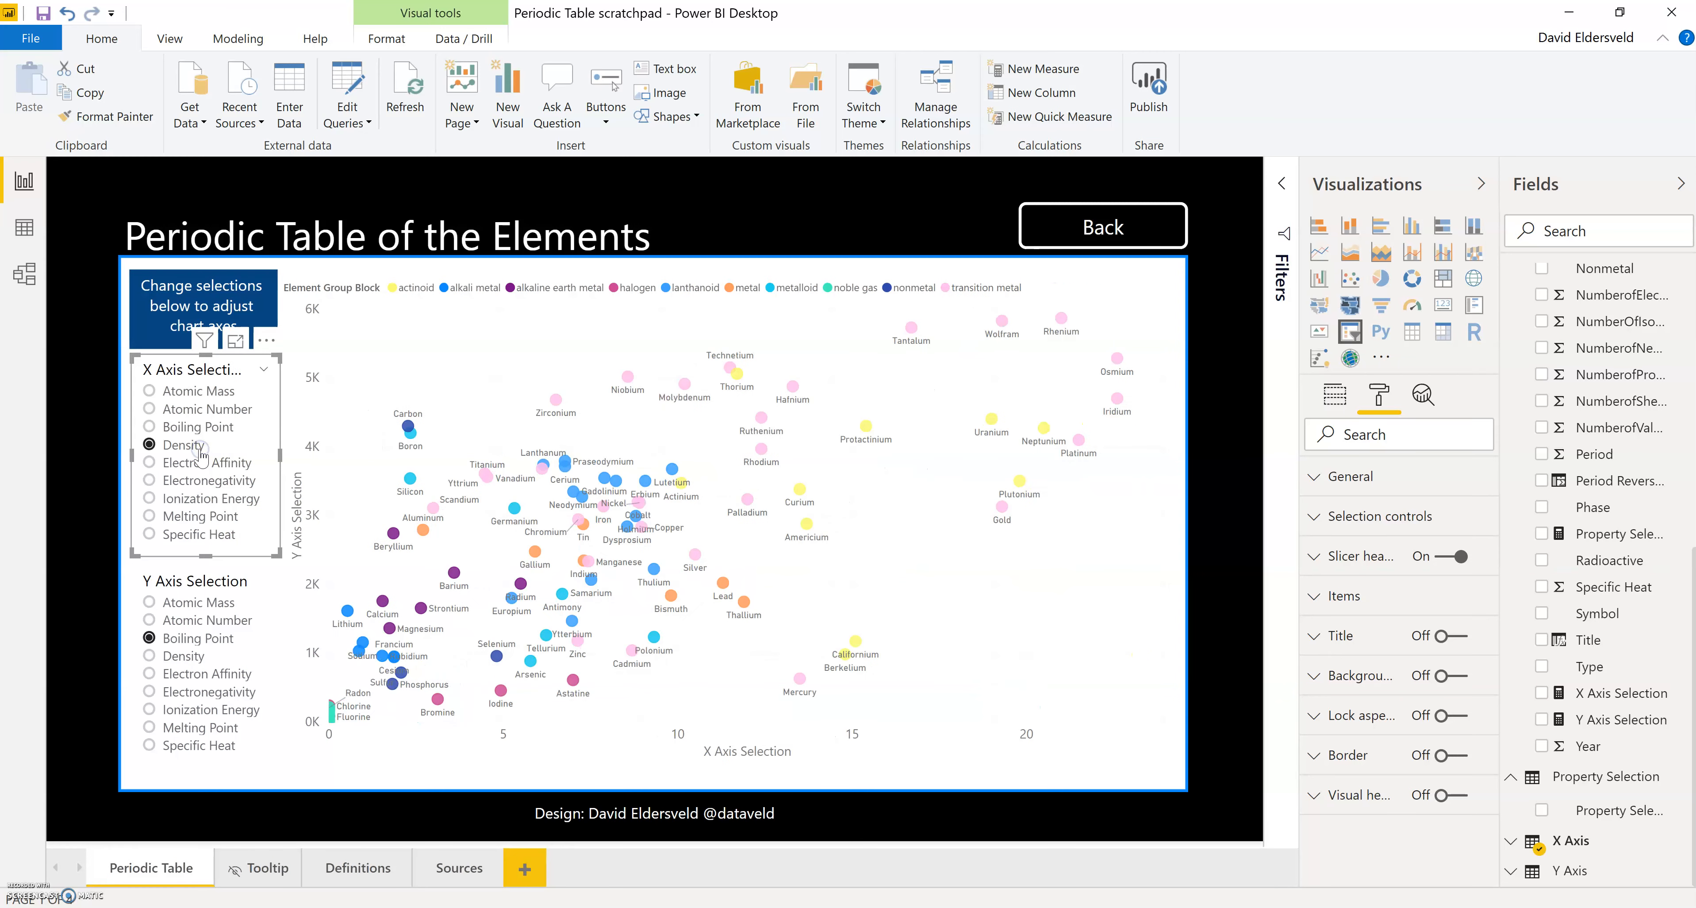
pyautogui.click(202, 493)
pyautogui.click(198, 462)
pyautogui.click(196, 656)
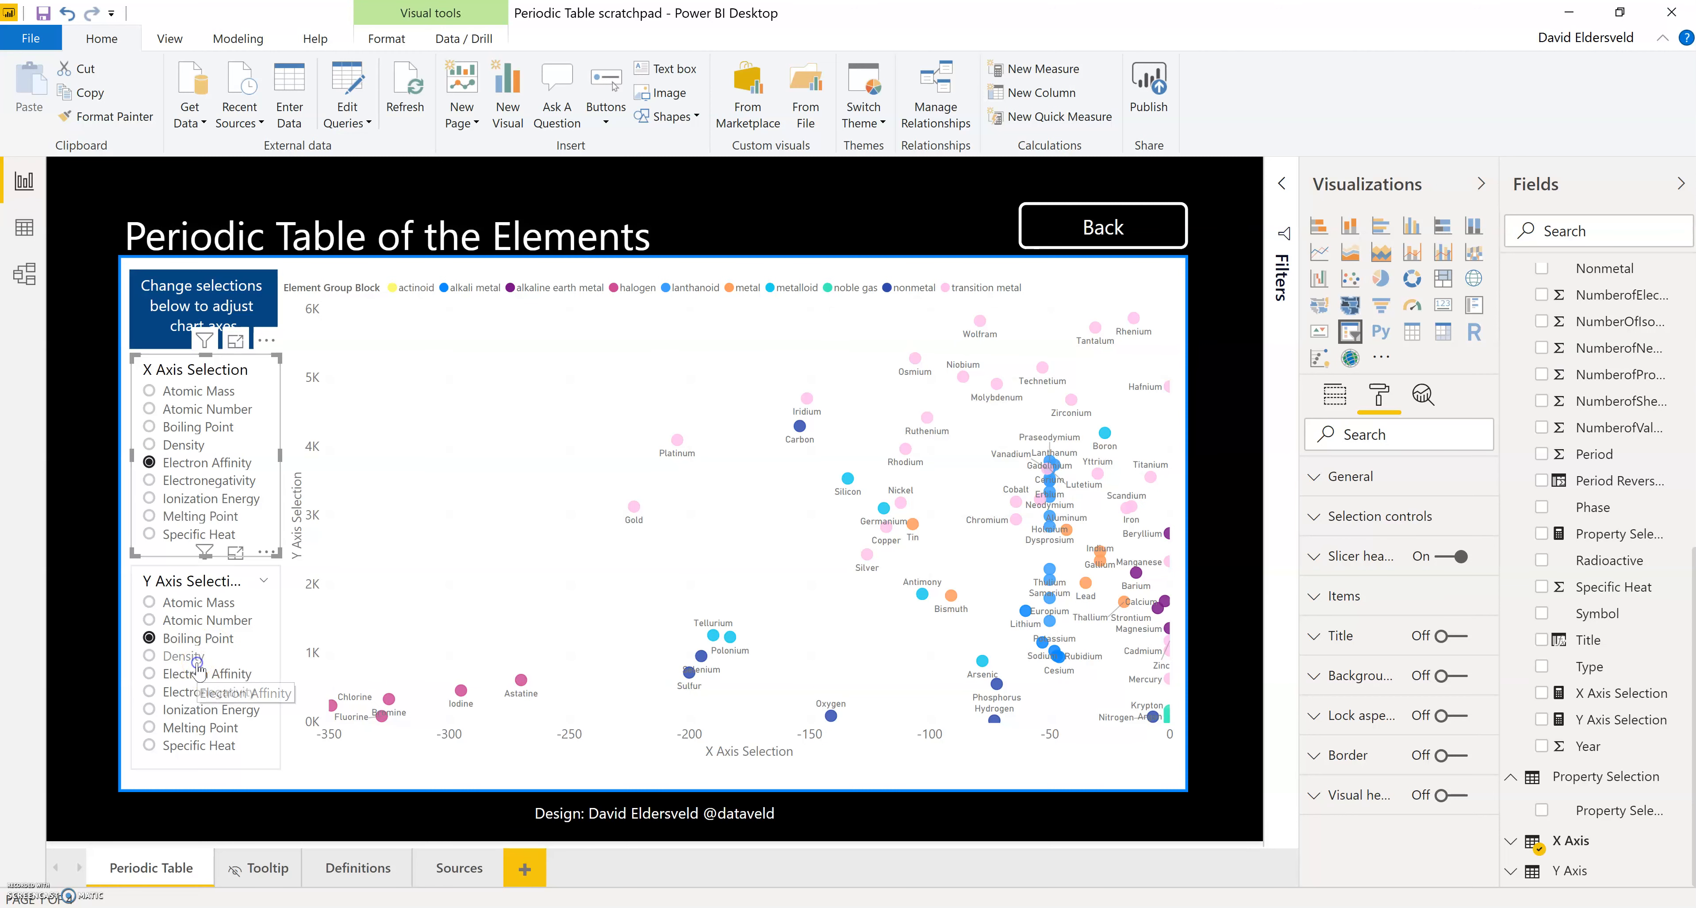
pyautogui.click(200, 691)
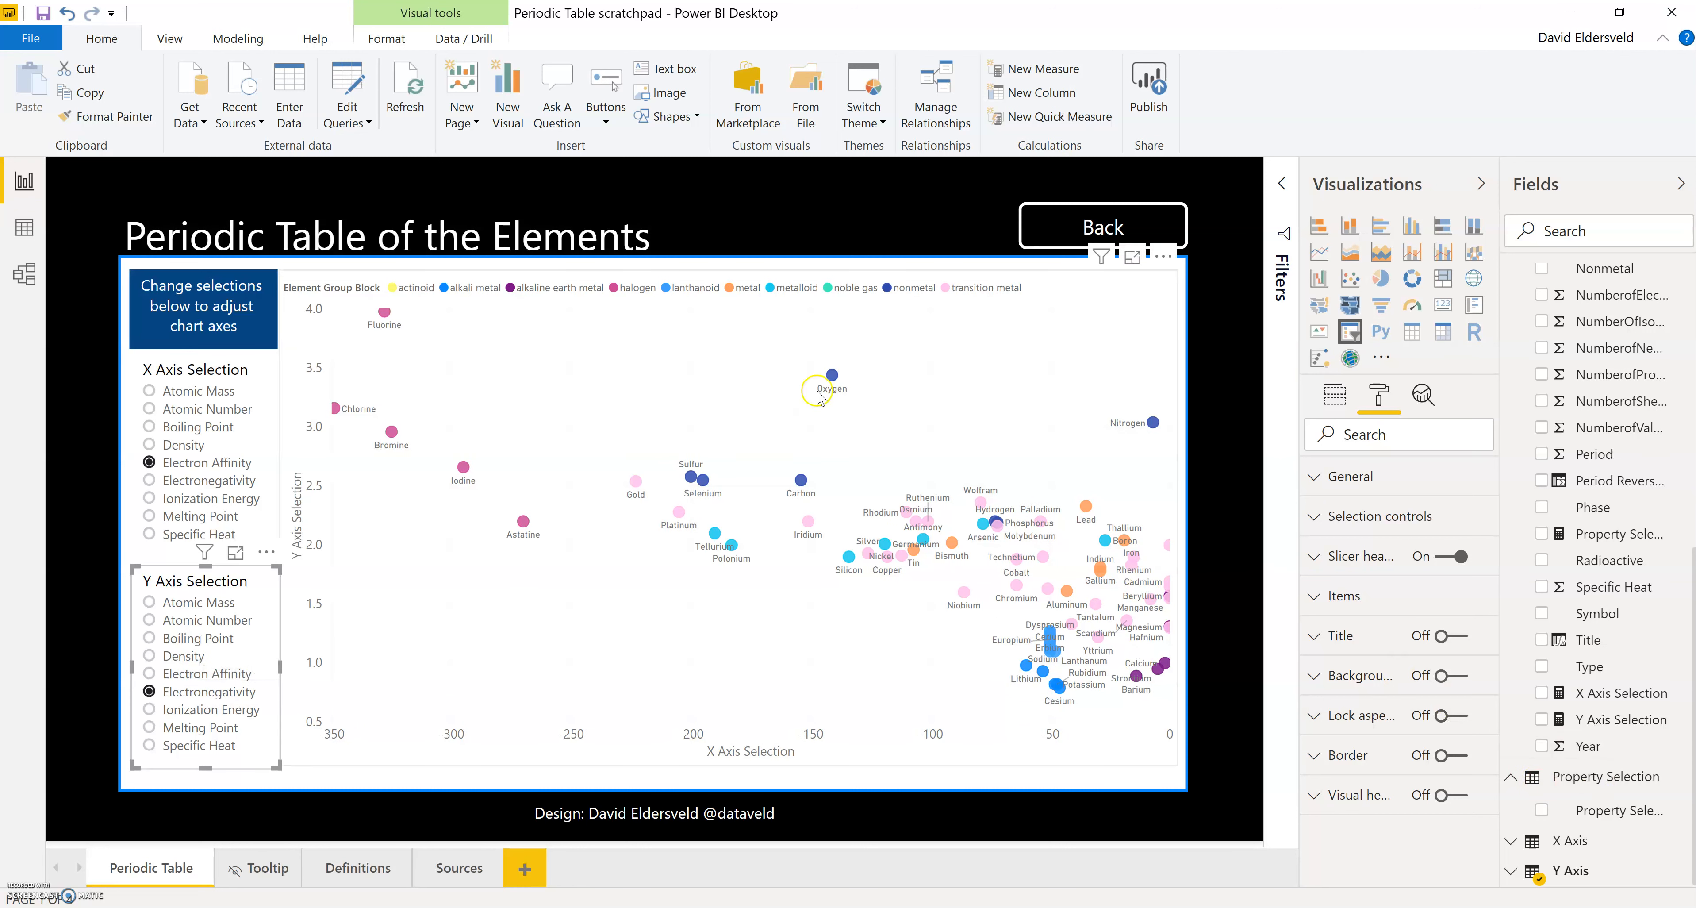
# - Show the scatter chart's field assignments and open the formula of the X Axis Selection measure
pyautogui.click(681, 380)
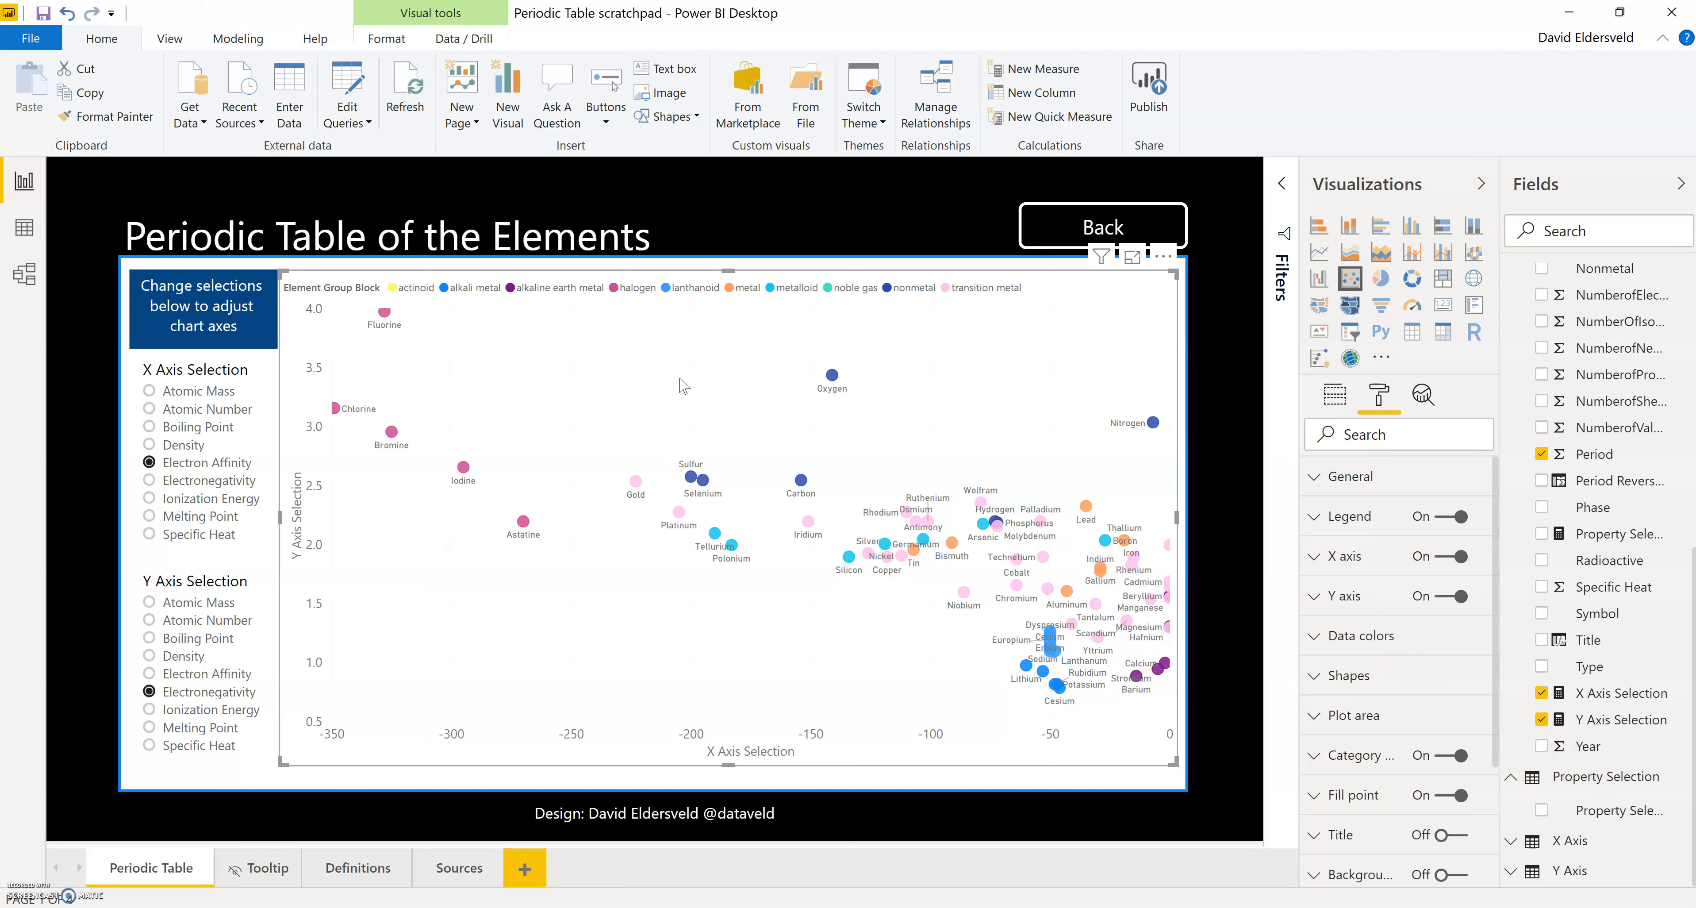
pyautogui.click(1328, 412)
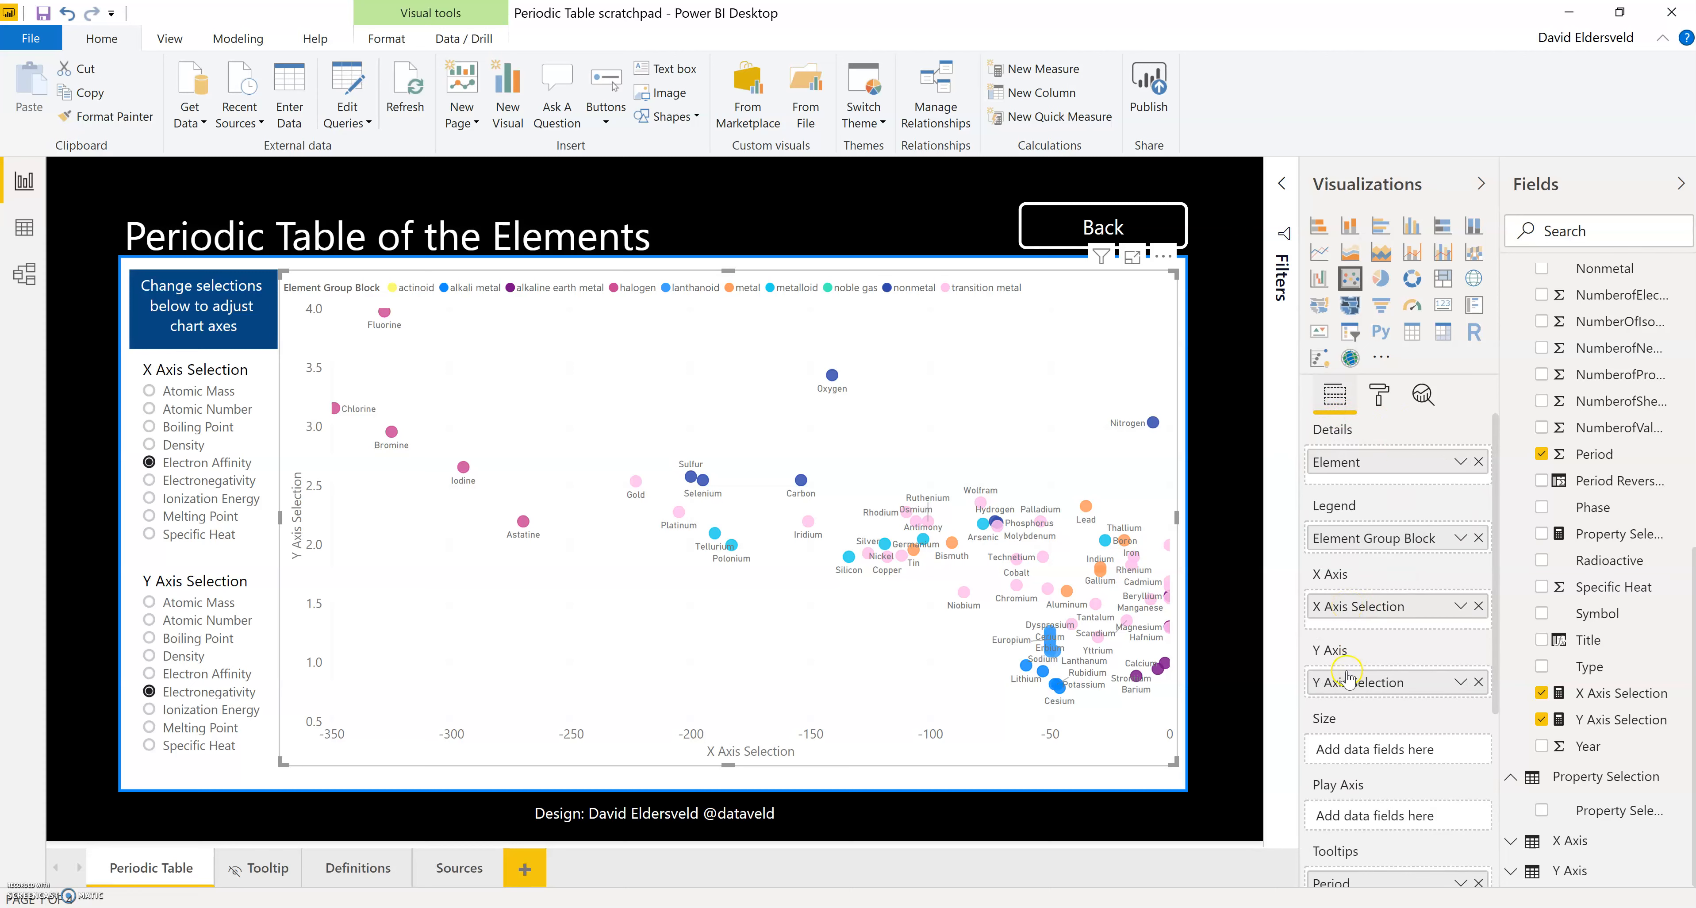
pyautogui.click(1612, 694)
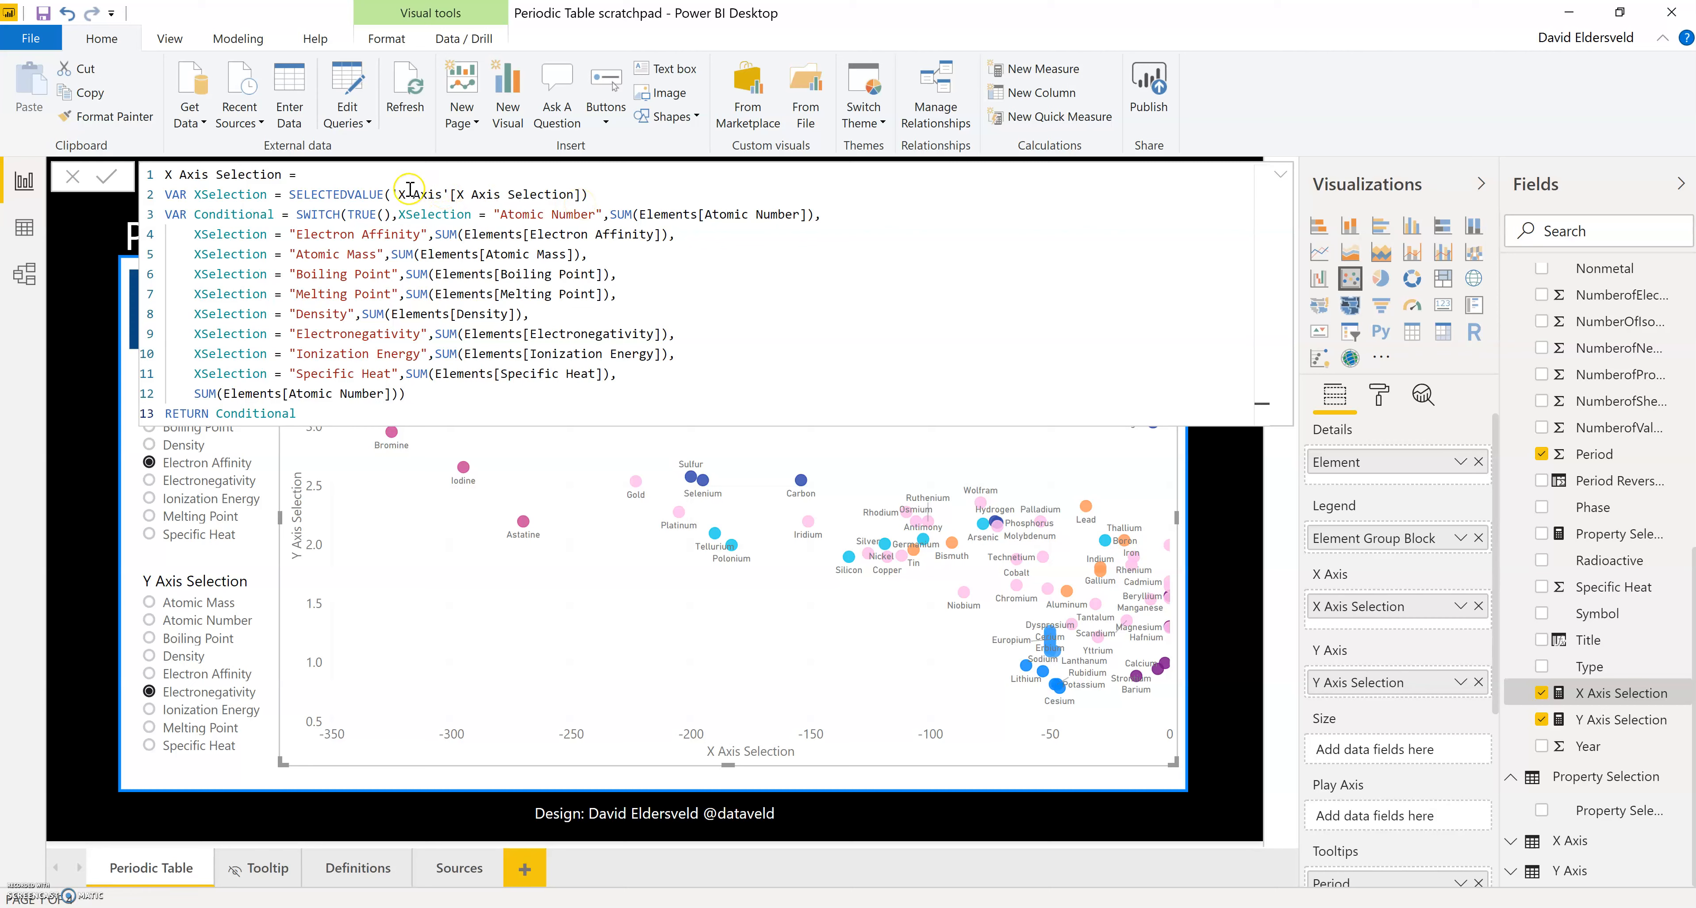
# - Examine the measure's SELECTEDVALUE variable and the first SWITCH(TRUE()) condition, highlighting SUM(Elements[Atomic Number])
pyautogui.click(502, 195)
pyautogui.click(199, 459)
pyautogui.click(547, 204)
pyautogui.click(301, 225)
pyautogui.click(349, 216)
pyautogui.click(398, 216)
pyautogui.moveTo(611, 216); pyautogui.dragTo(811, 218)
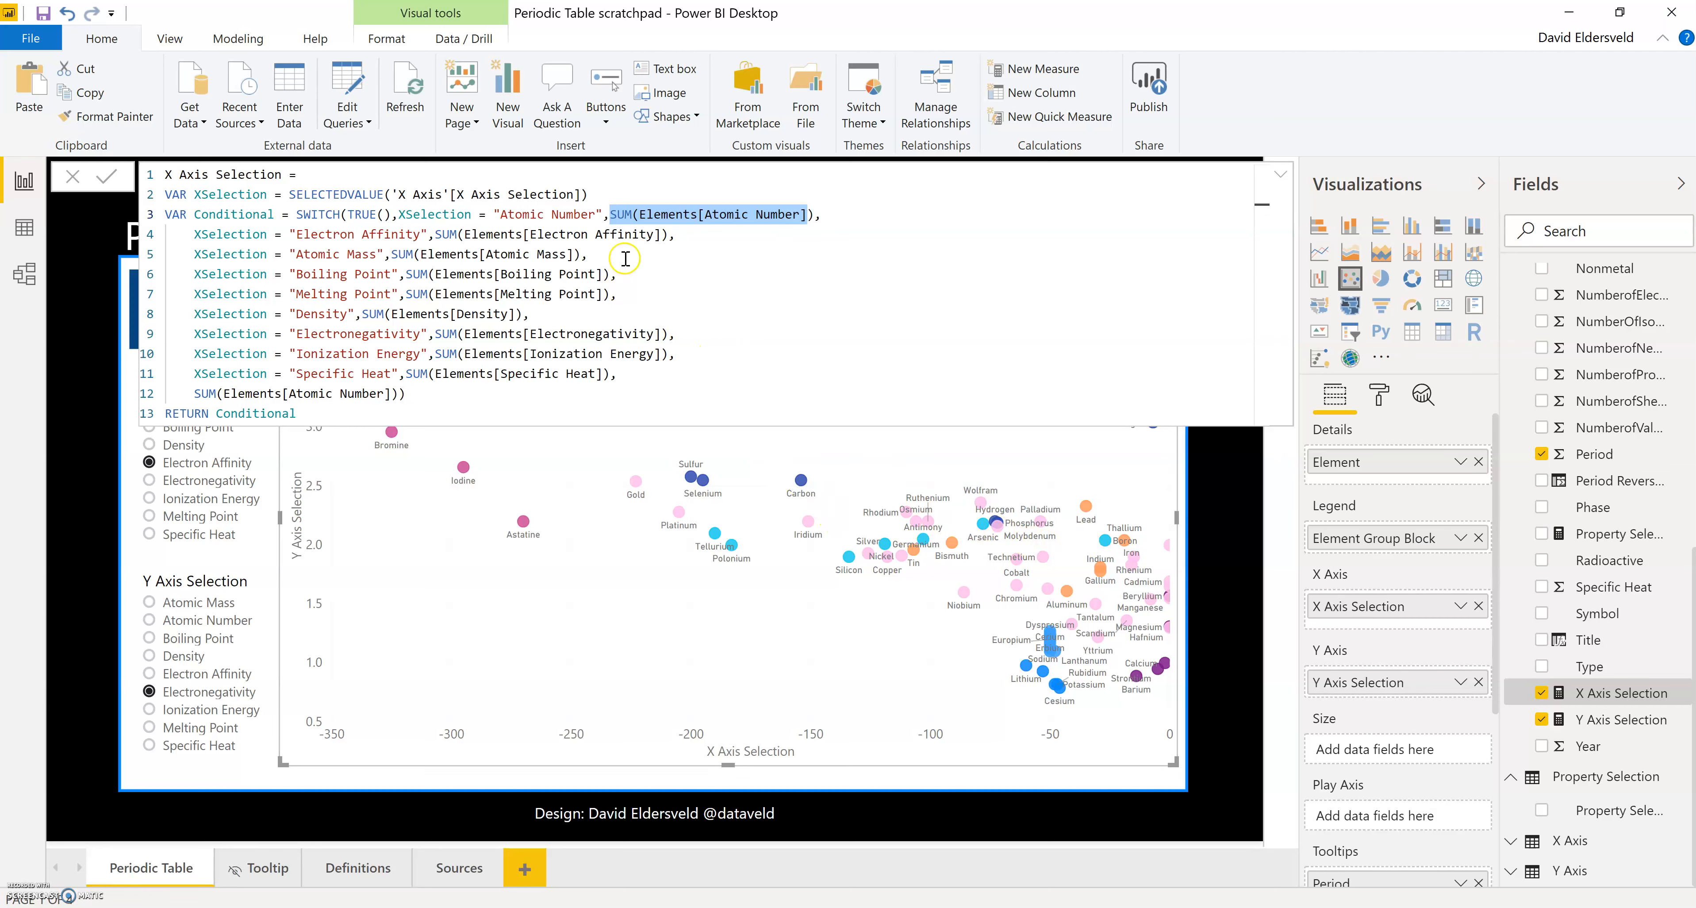
# - Inspect the SUM aggregation in the Atomic Number condition alongside the individual element points on the scatter chart
pyautogui.click(633, 214)
pyautogui.click(610, 216)
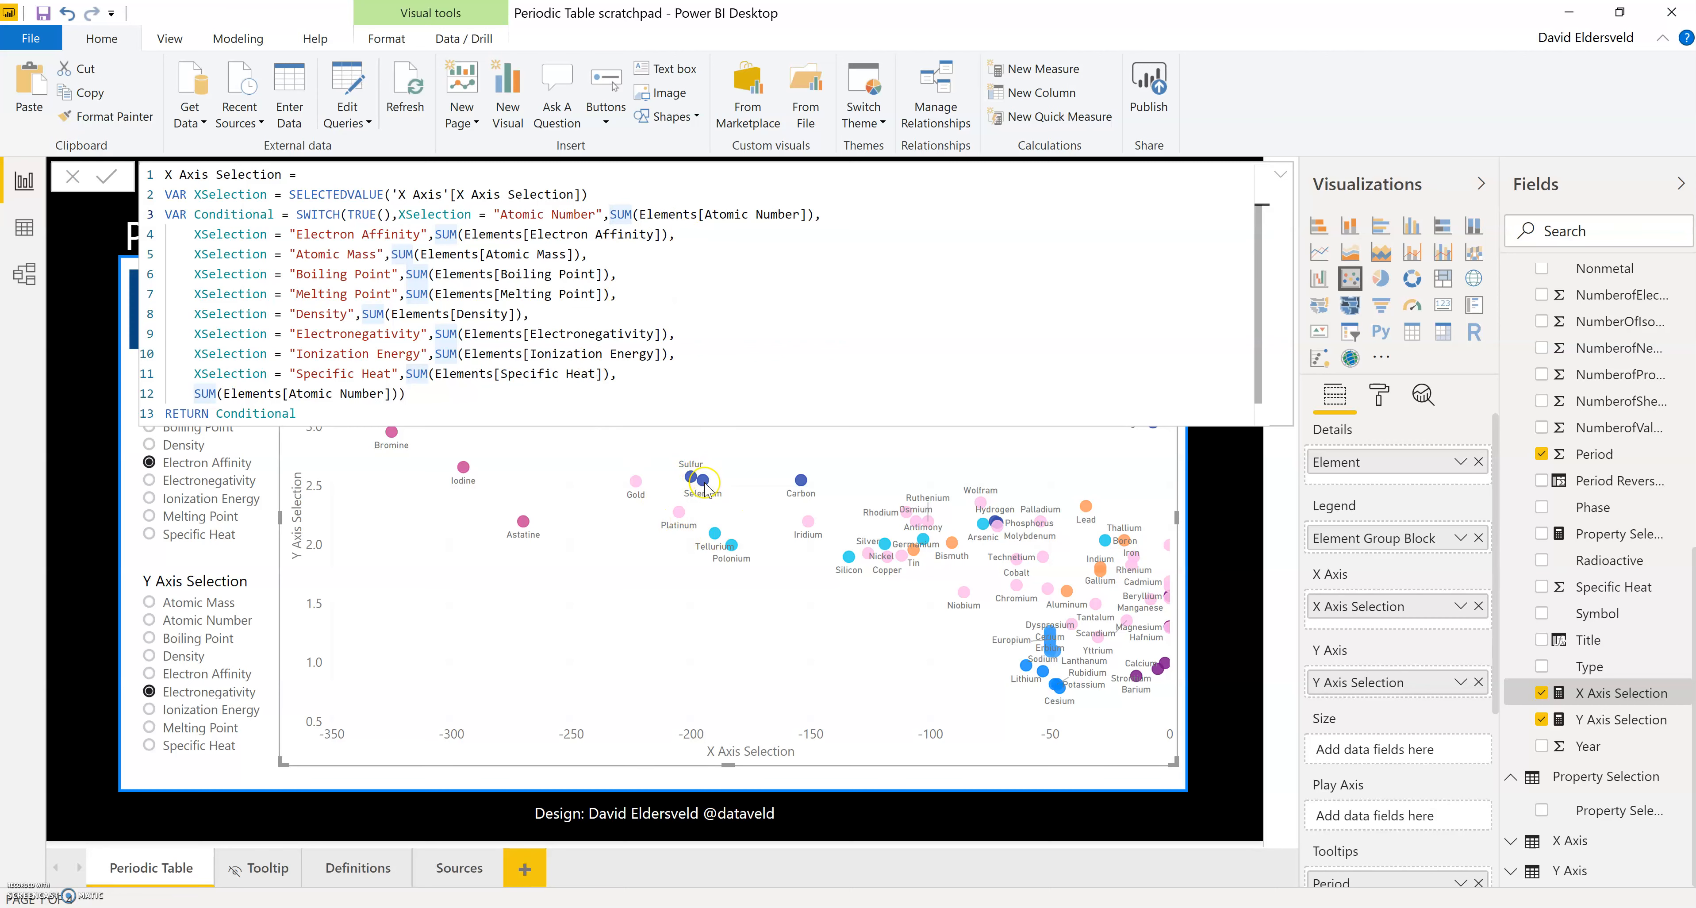
pyautogui.moveTo(697, 486)
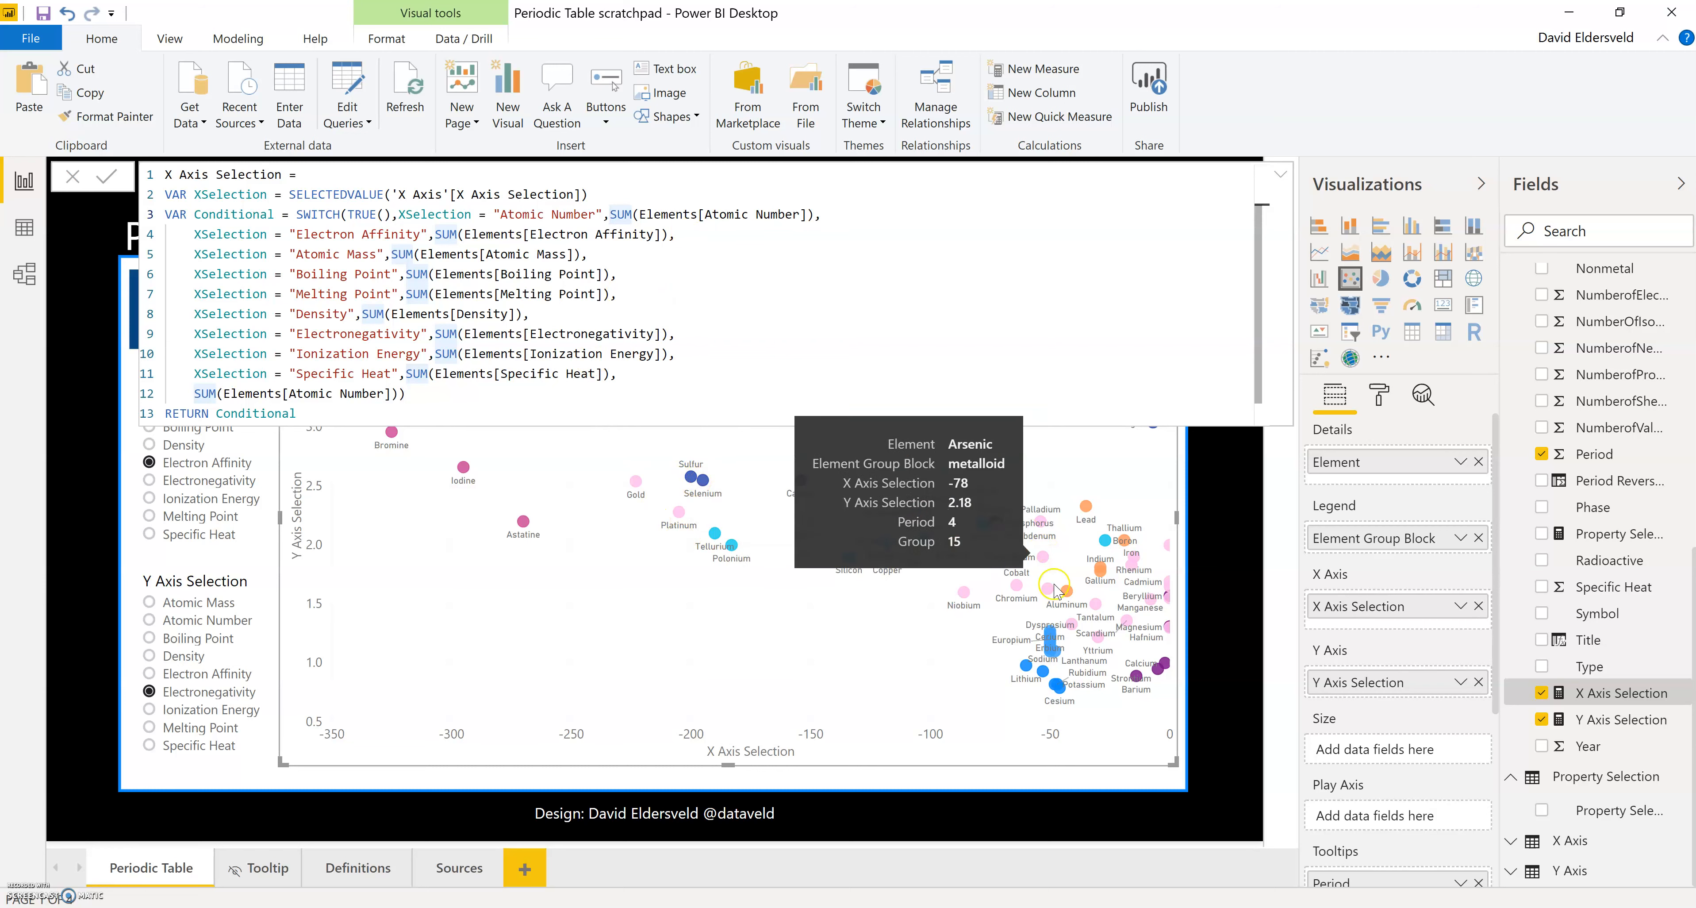
pyautogui.click(632, 216)
pyautogui.moveTo(613, 217); pyautogui.dragTo(627, 216)
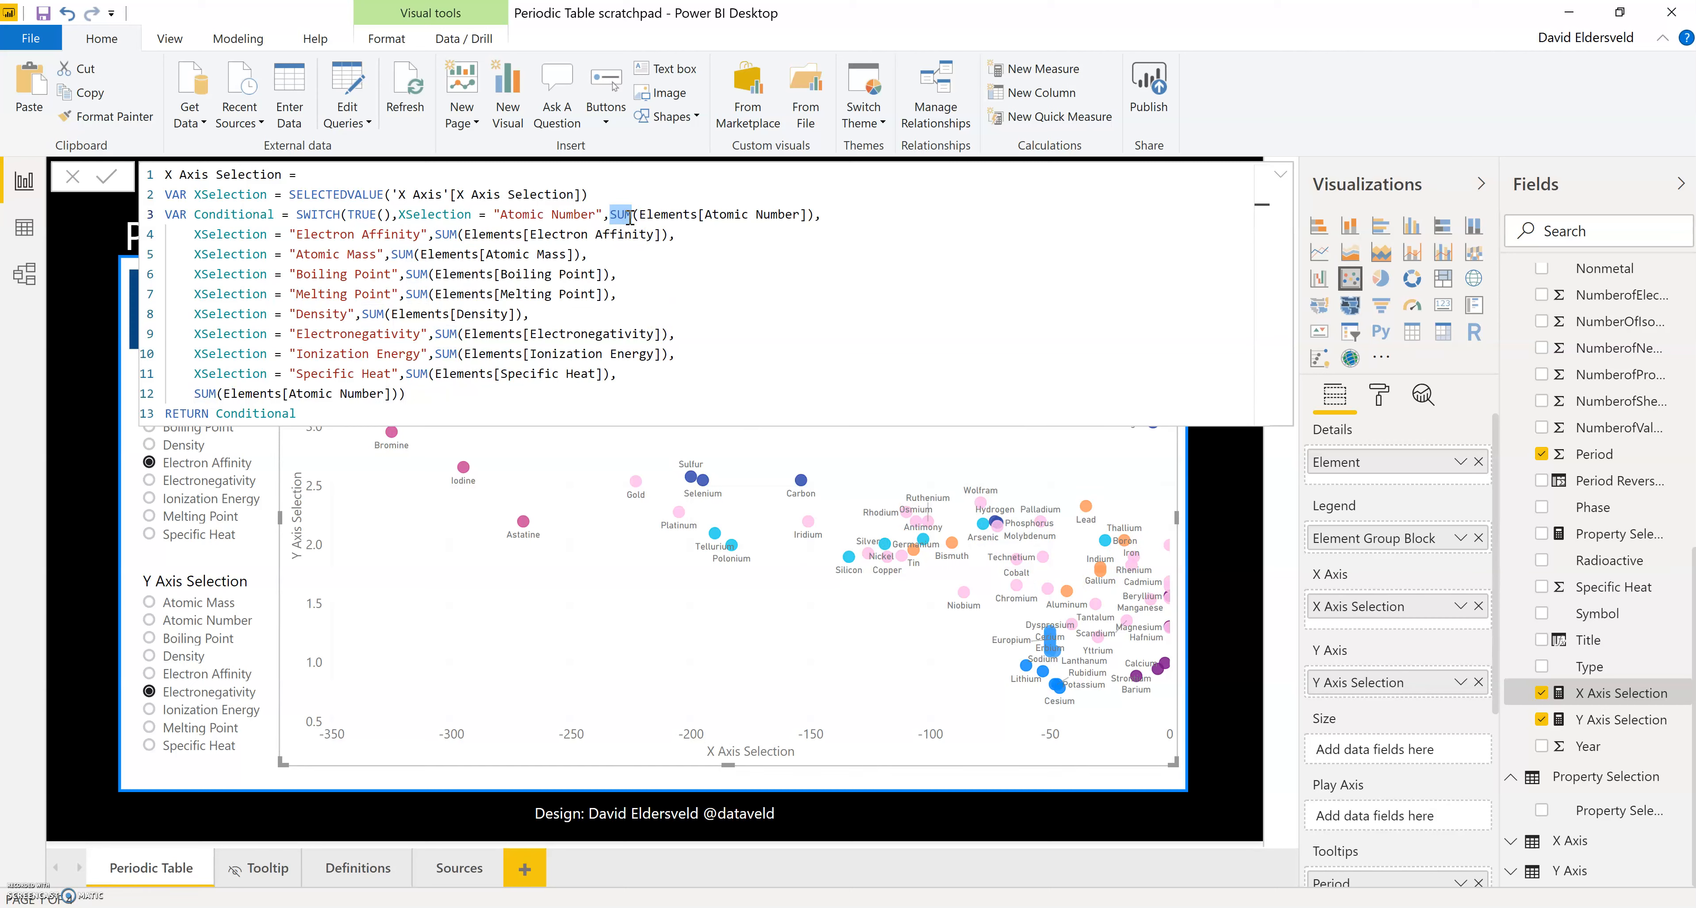
pyautogui.click(634, 216)
# - Review the Electron Affinity, Boiling Point and Melting Point conditions and their SUM expressions in the measure
pyautogui.moveTo(290, 236); pyautogui.dragTo(420, 236)
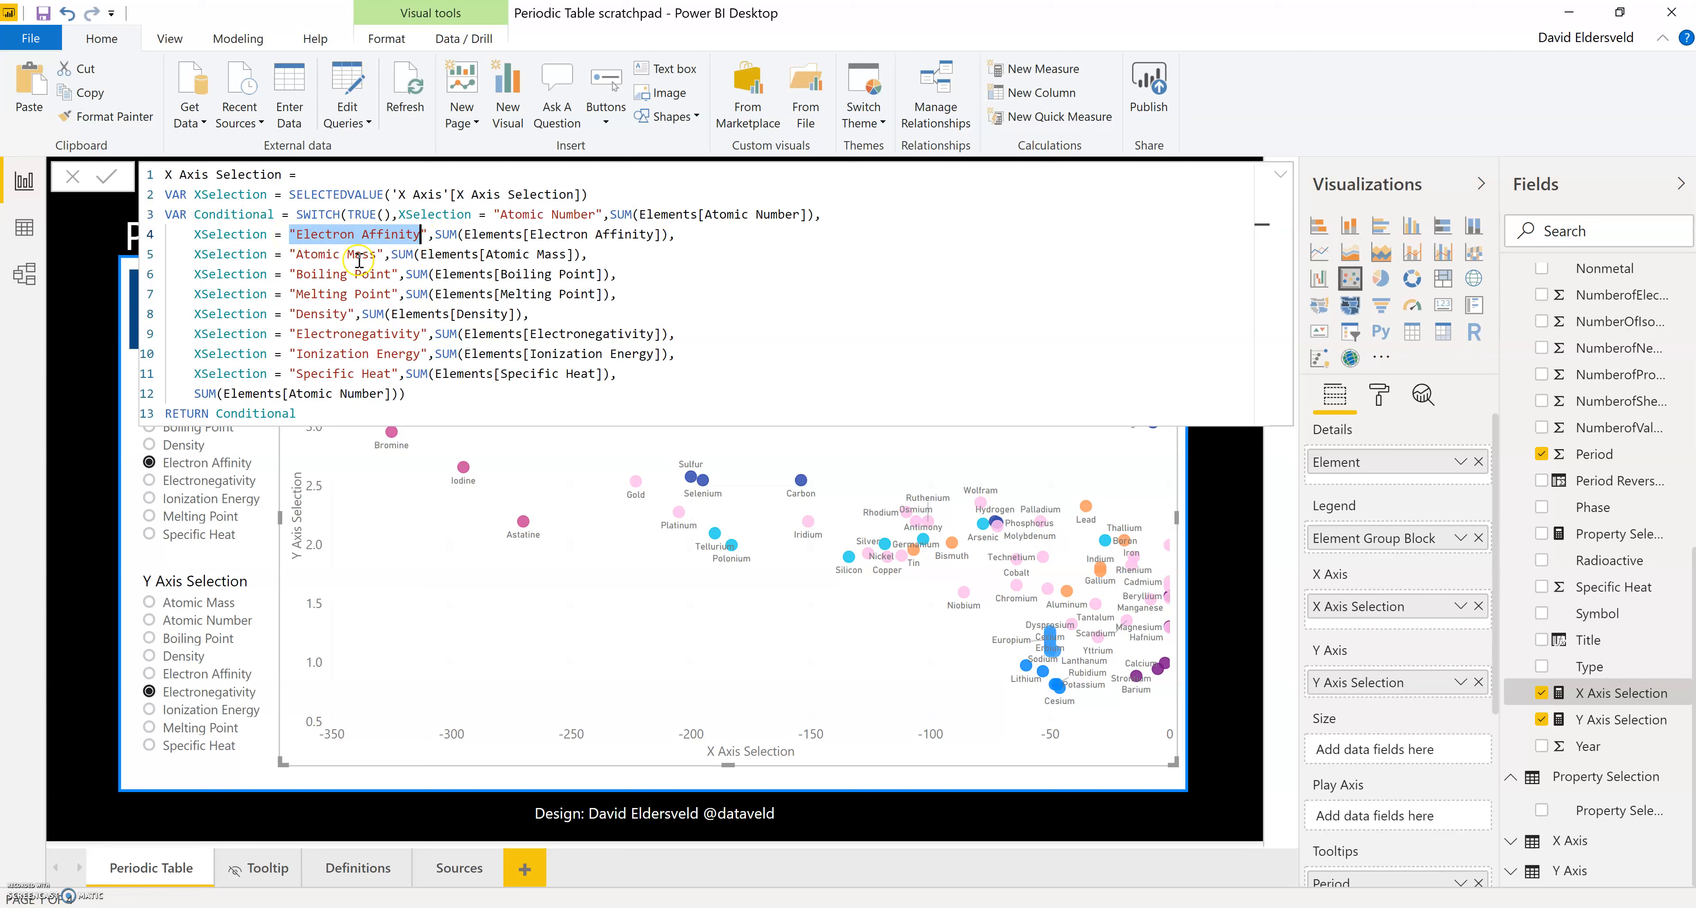
pyautogui.click(288, 271)
pyautogui.moveTo(389, 272); pyautogui.dragTo(607, 274)
pyautogui.moveTo(405, 294); pyautogui.dragTo(603, 294)
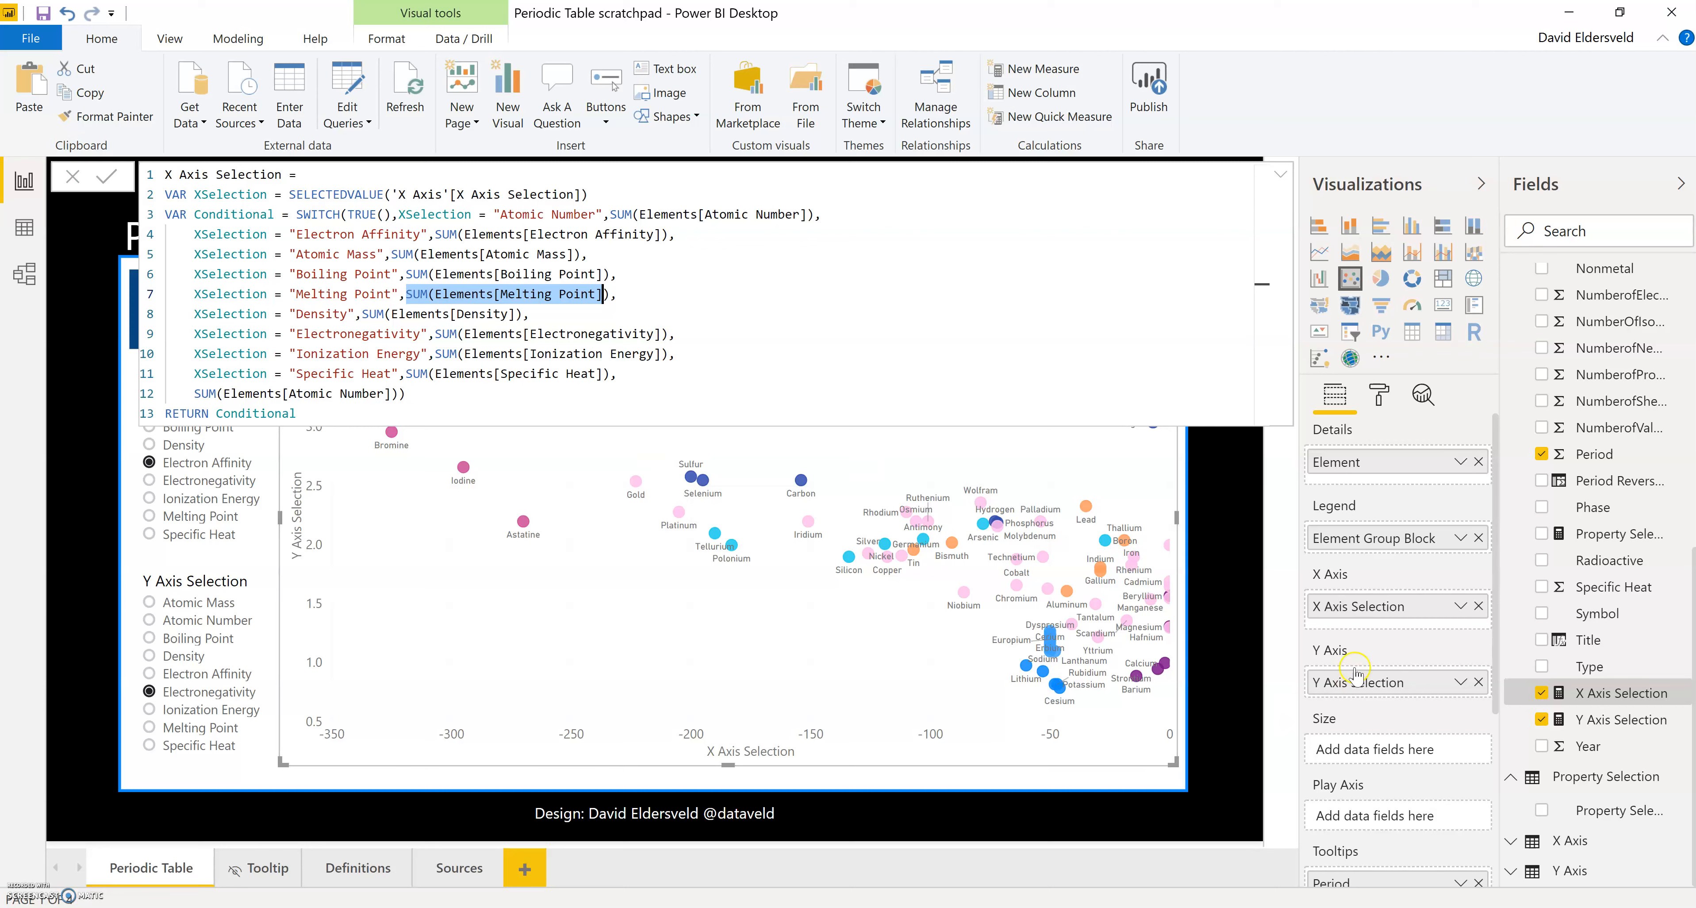
# - Close the measure formula without editing it and review the scatter chart's axis fields against the available fields
pyautogui.click(1374, 630)
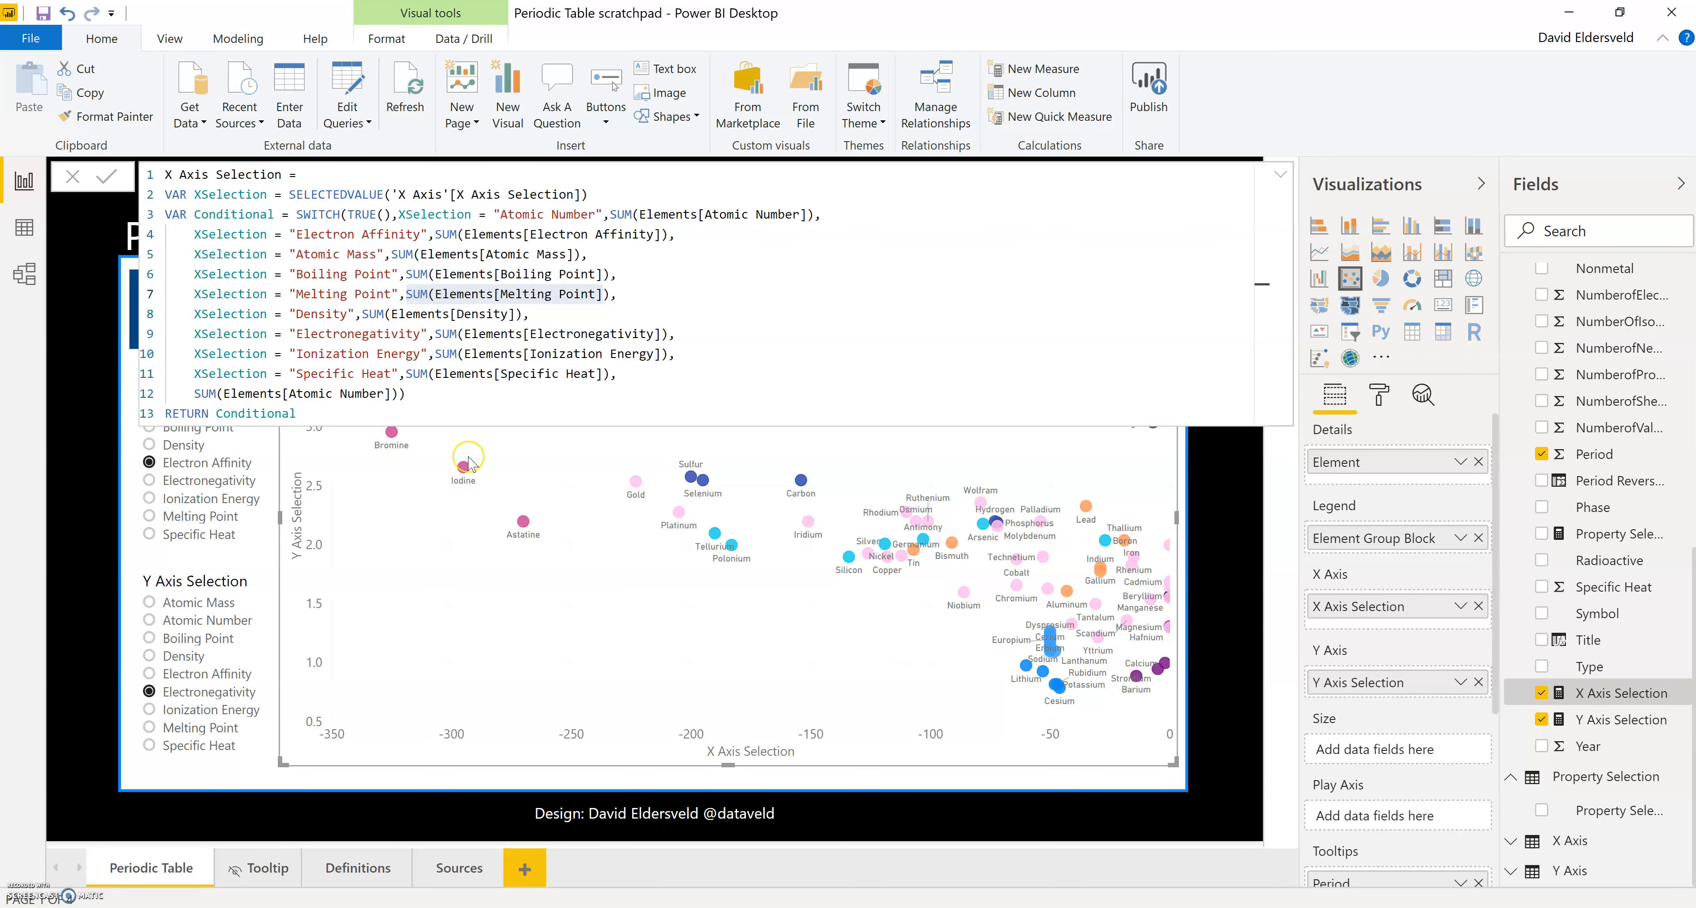
pyautogui.press('Escape')
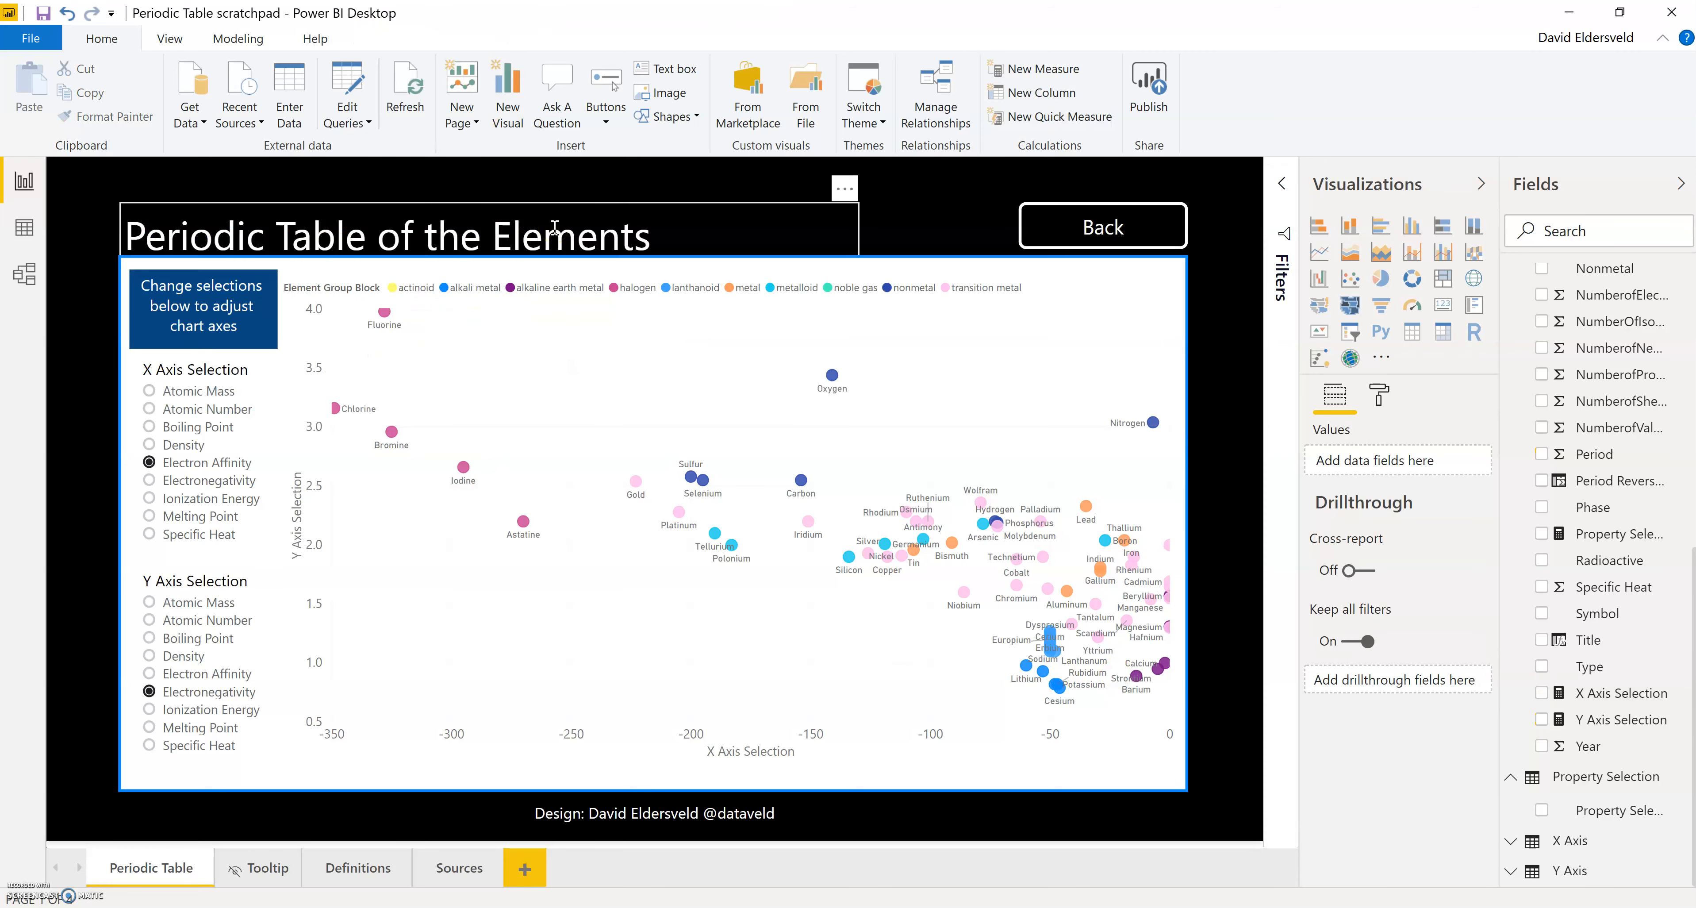
pyautogui.click(465, 512)
pyautogui.click(744, 422)
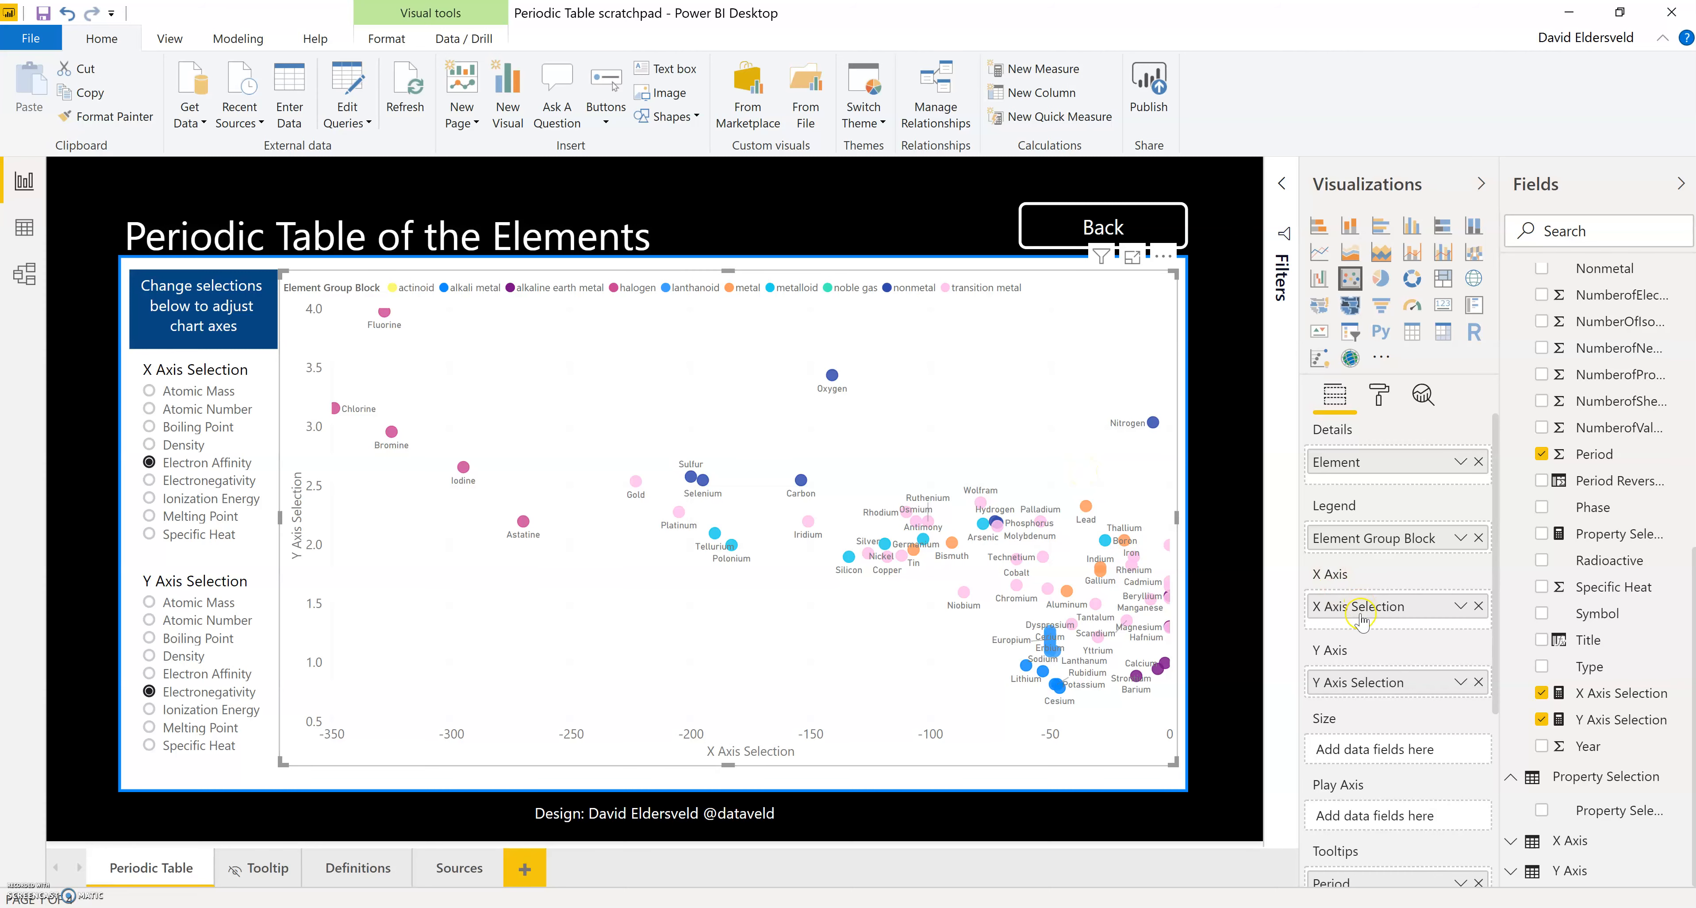
pyautogui.scroll(3, 1564, 490)
pyautogui.scroll(1, 1565, 491)
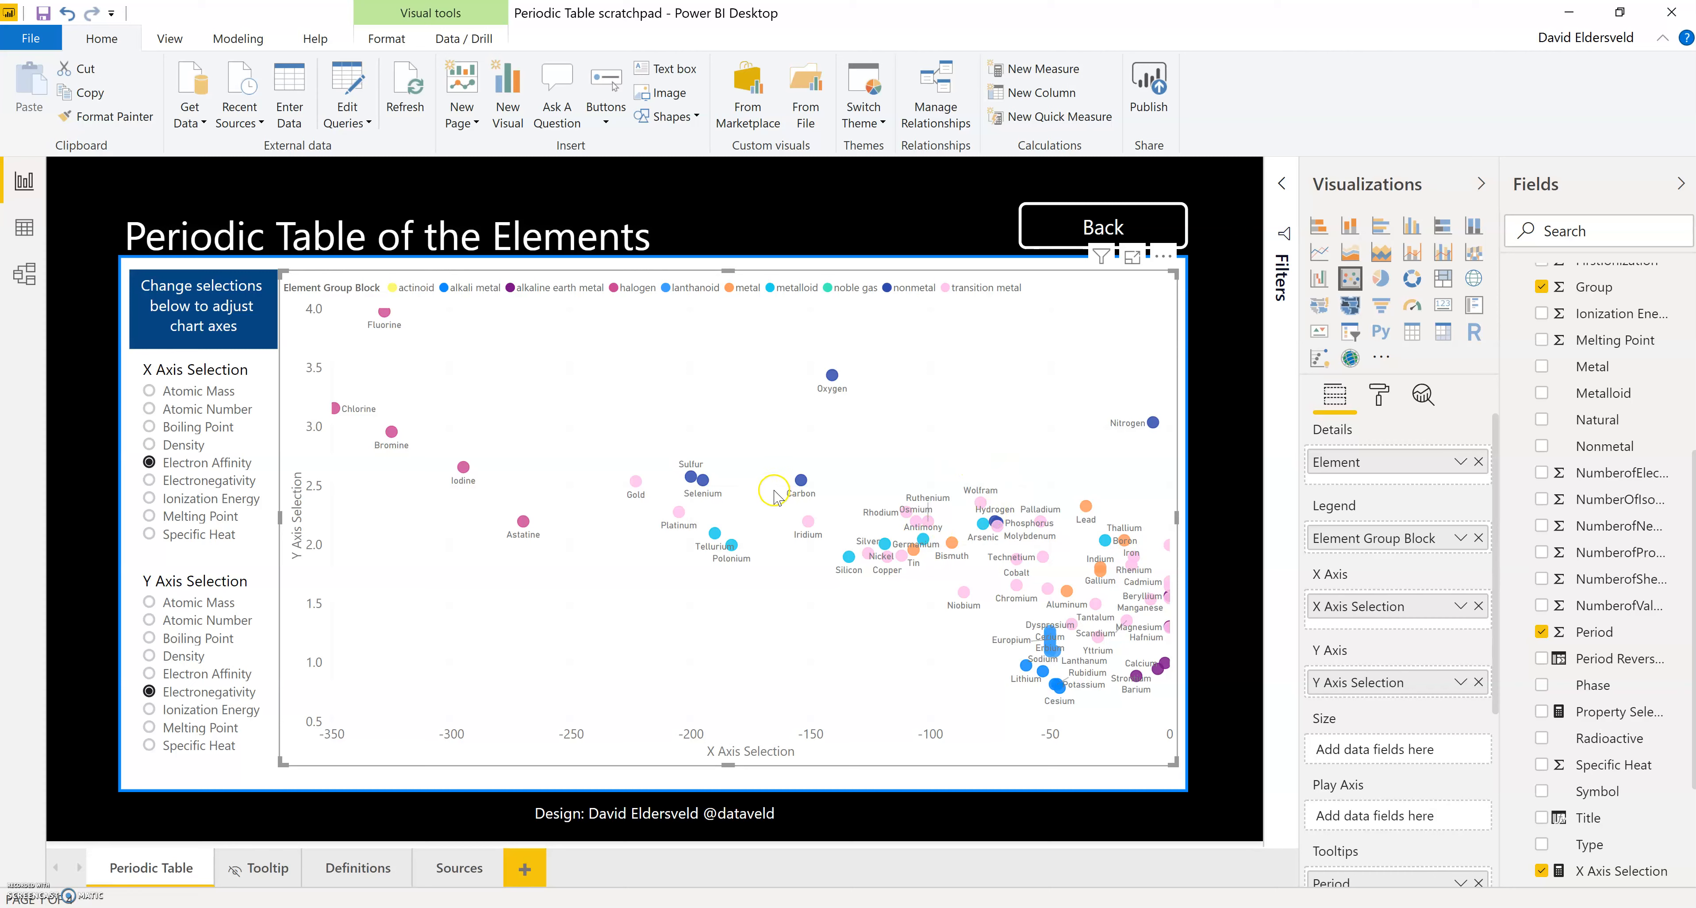
# - Cycle the X axis through Boiling Point, Density, Electronegativity, Ionization Energy and Atomic Number, ending on Boiling Point
pyautogui.click(198, 428)
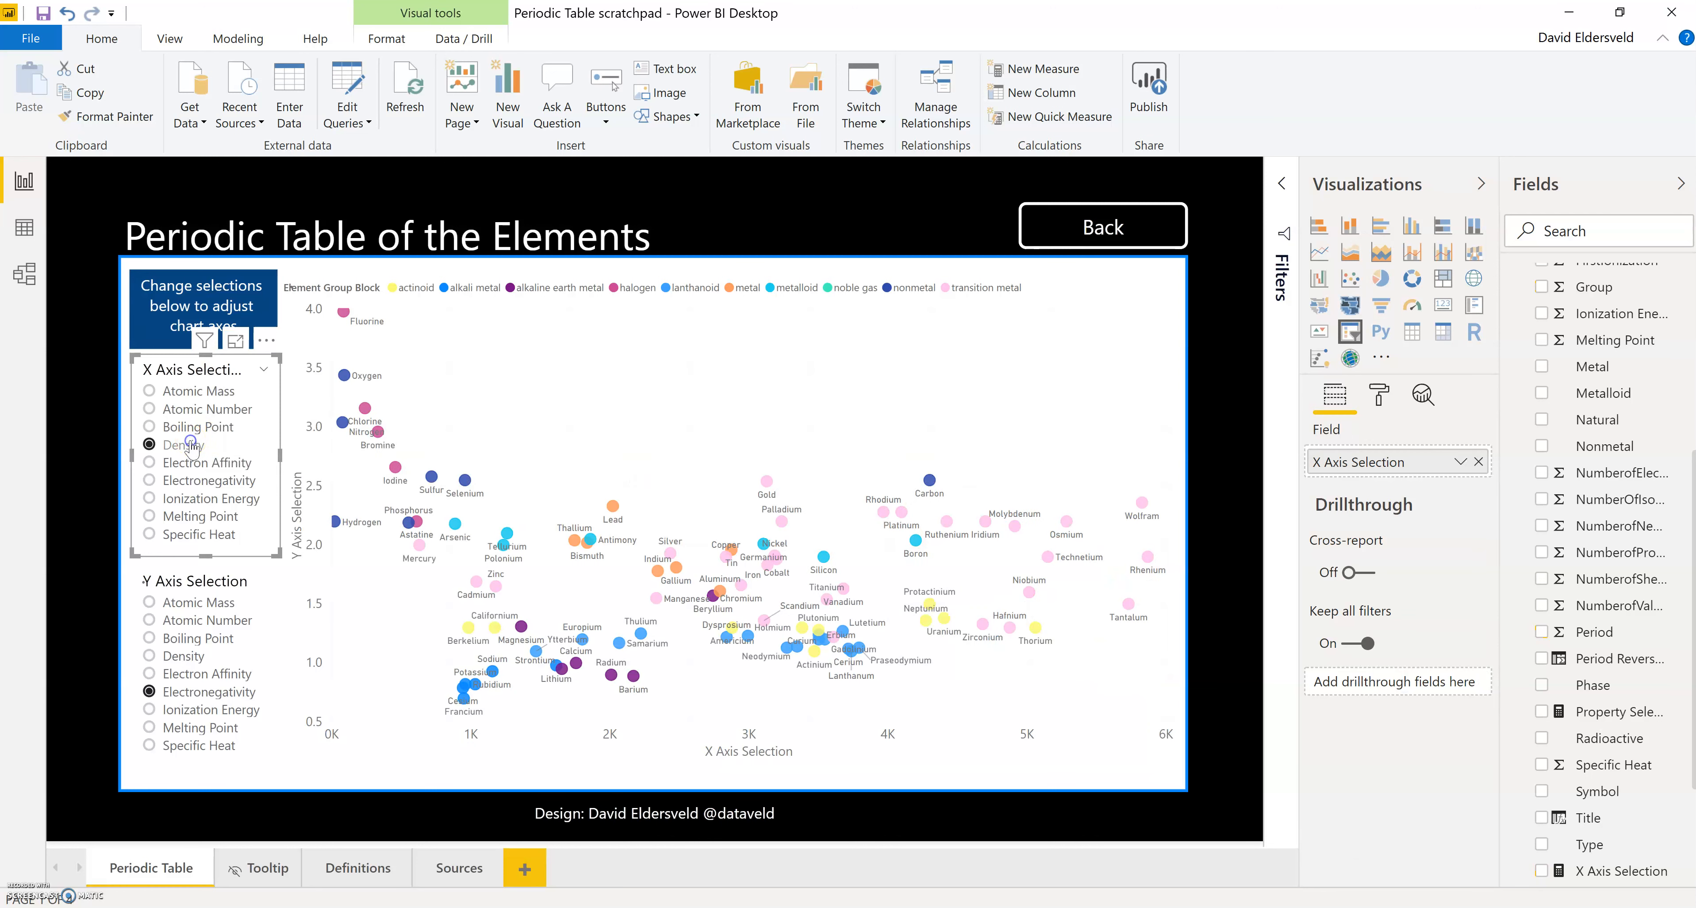
pyautogui.click(192, 445)
pyautogui.click(193, 481)
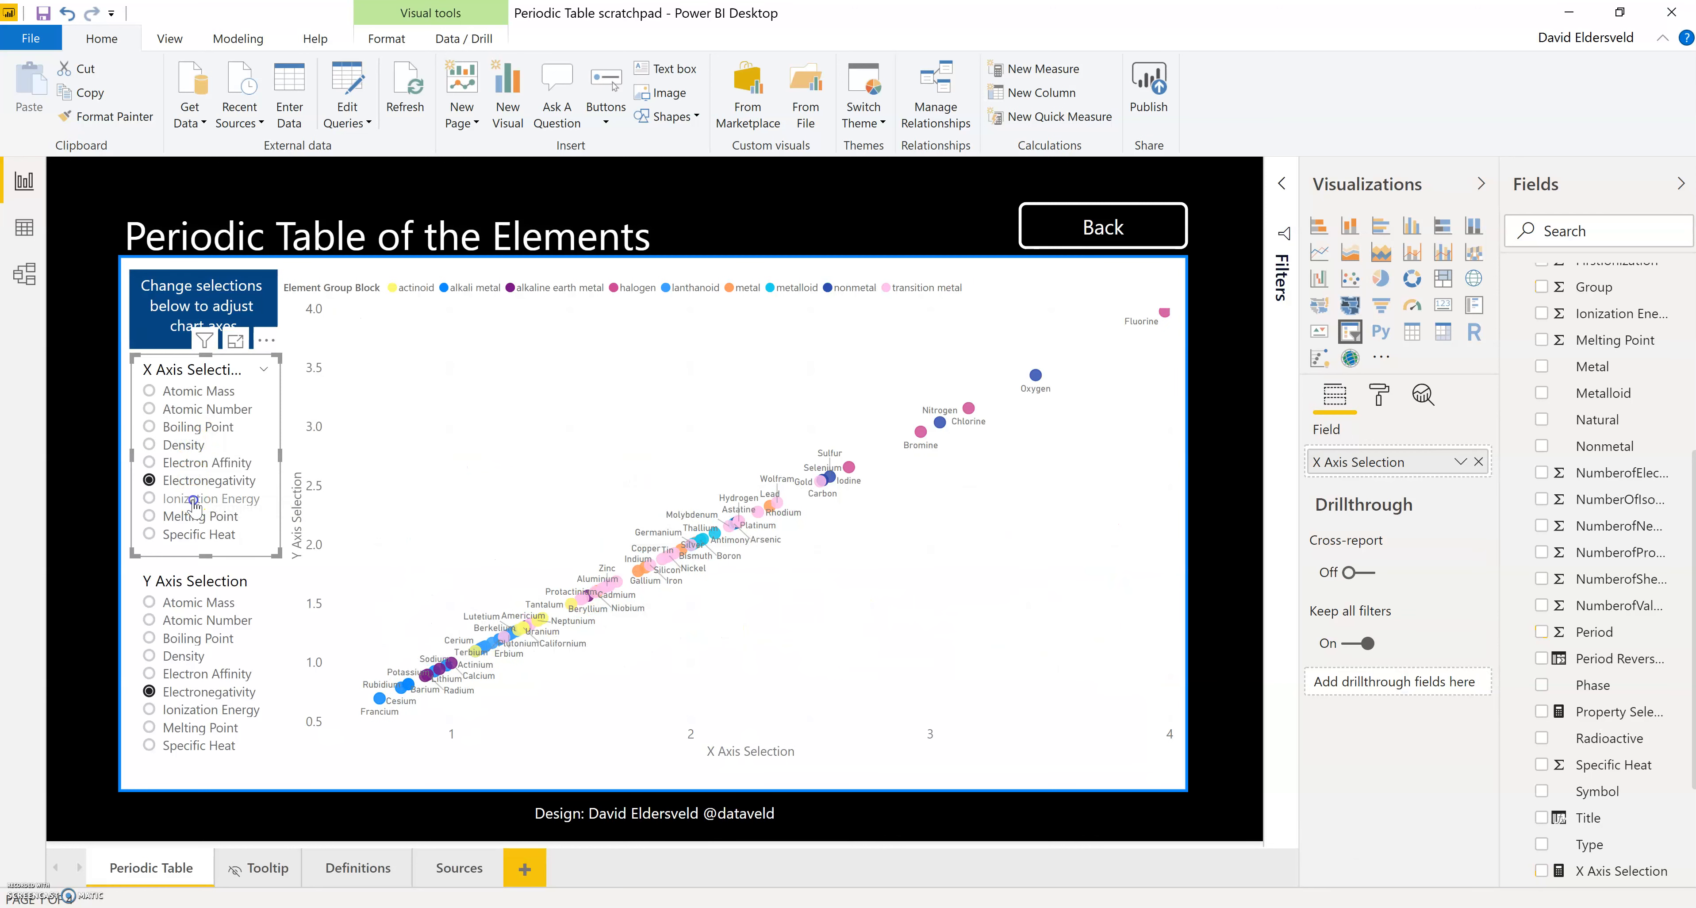
pyautogui.click(193, 501)
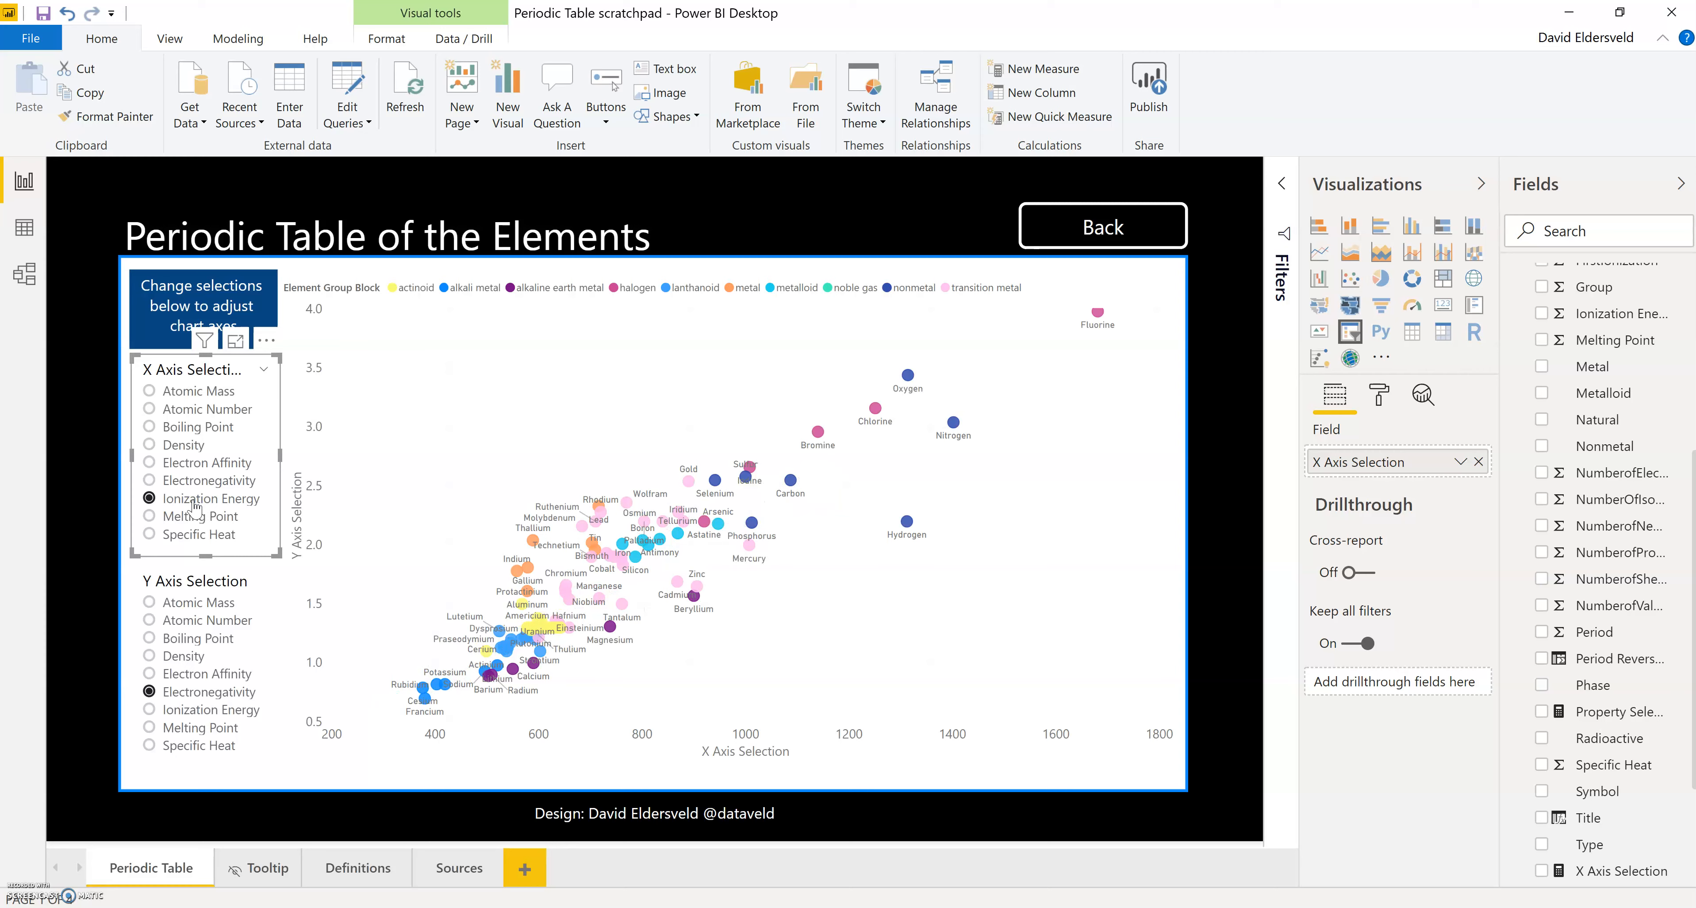
pyautogui.click(191, 410)
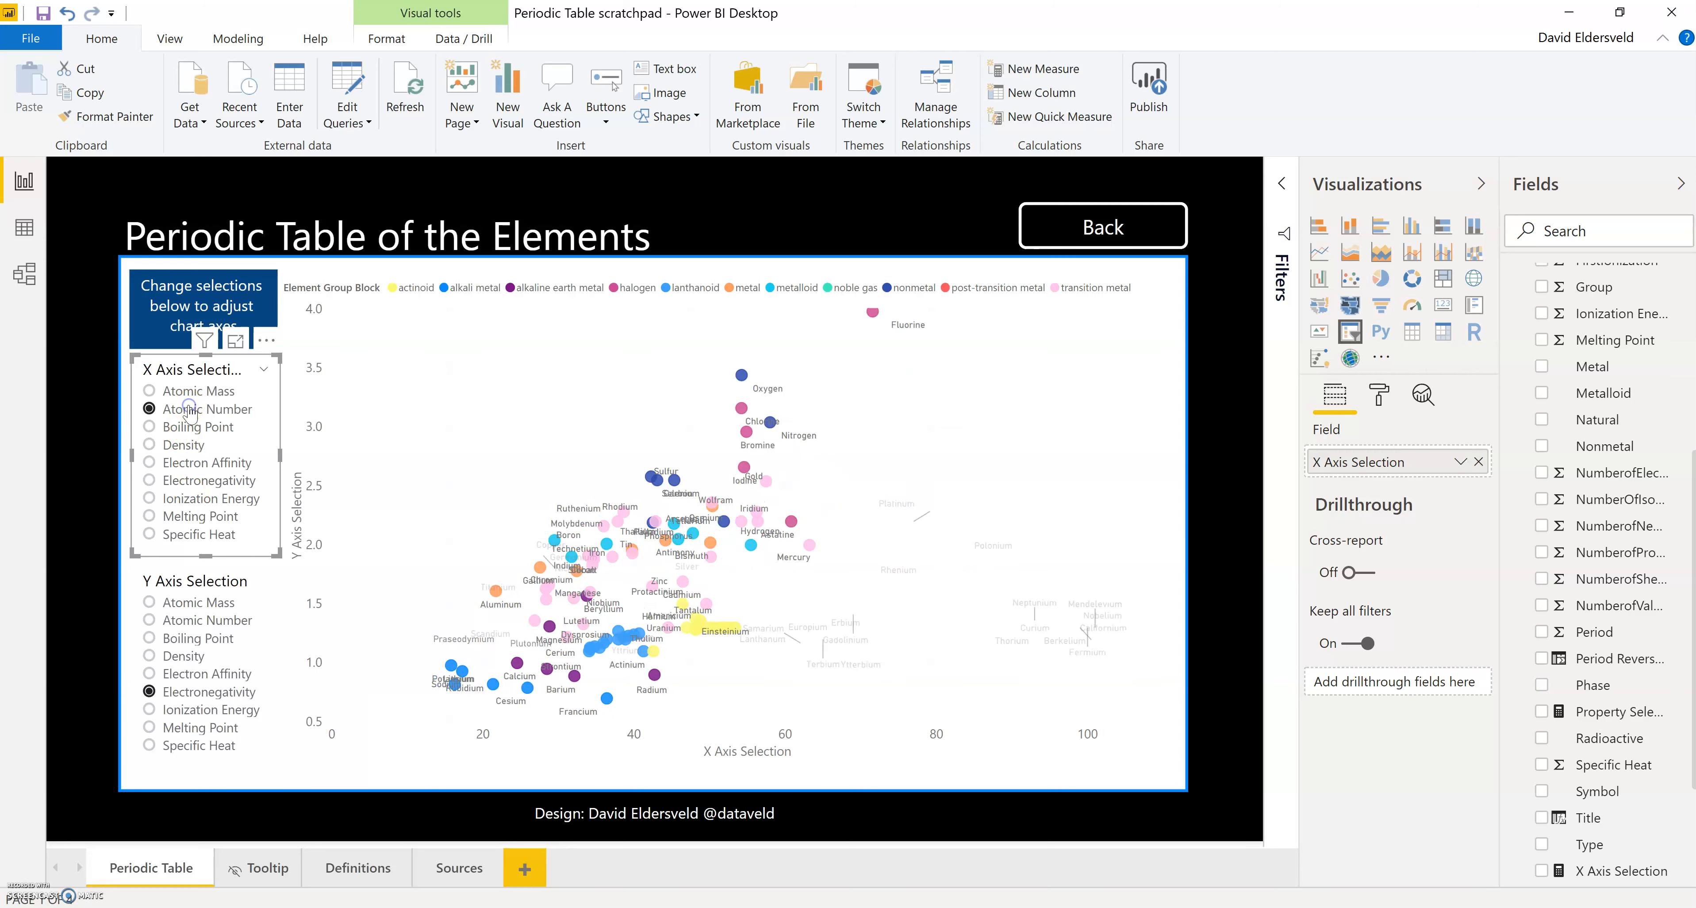
pyautogui.click(193, 428)
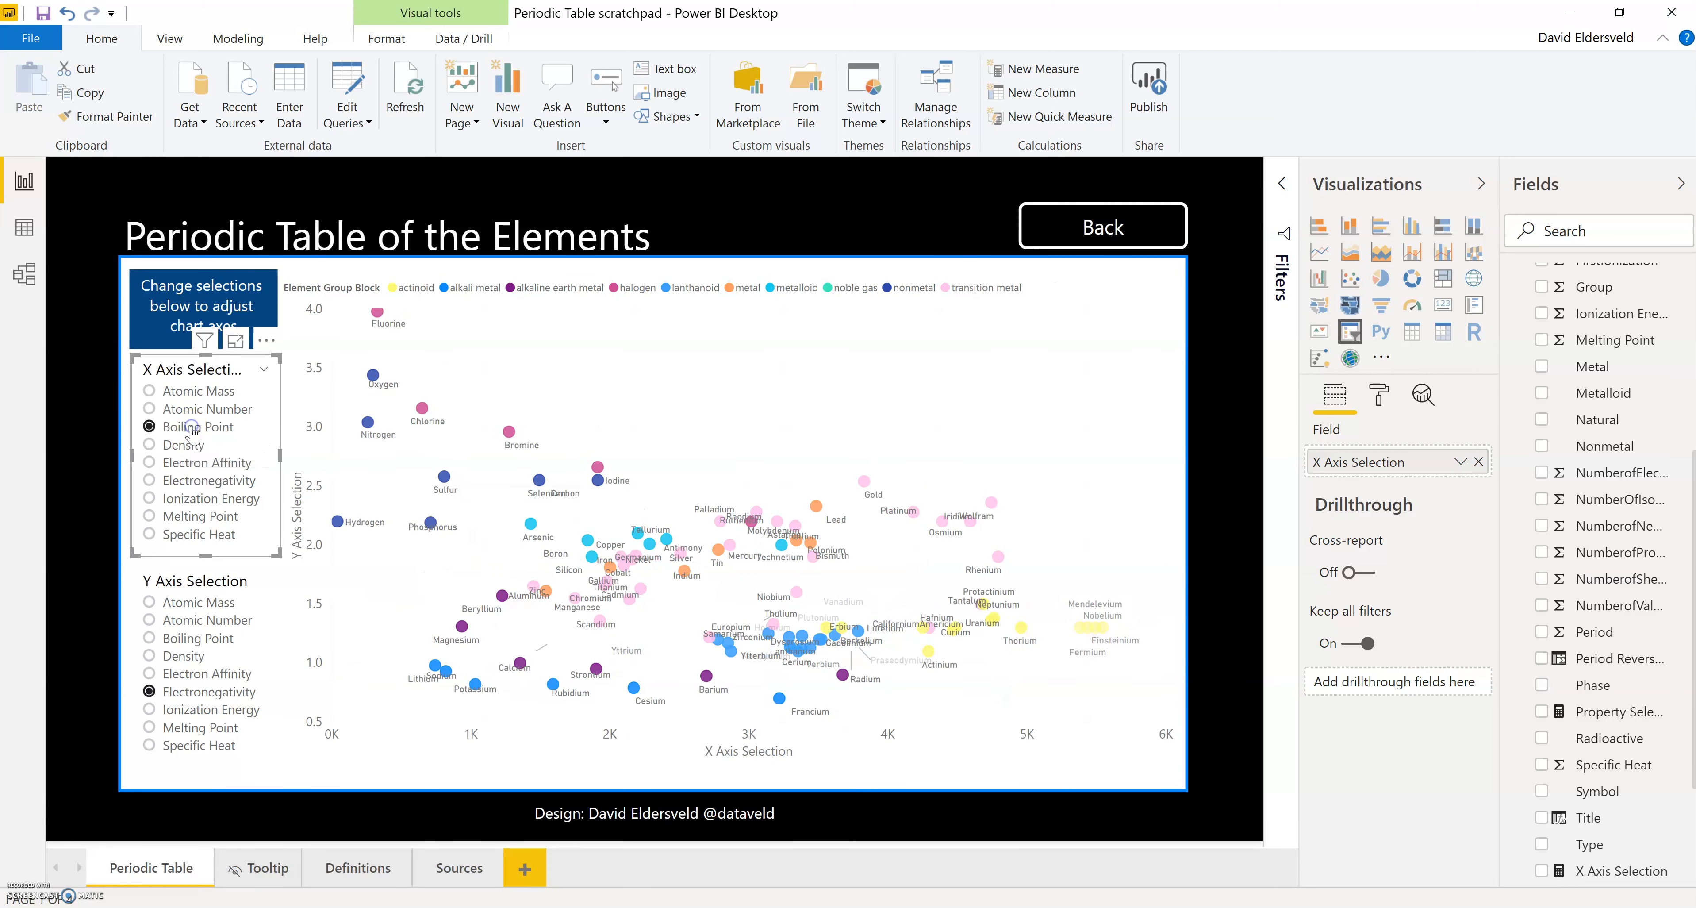